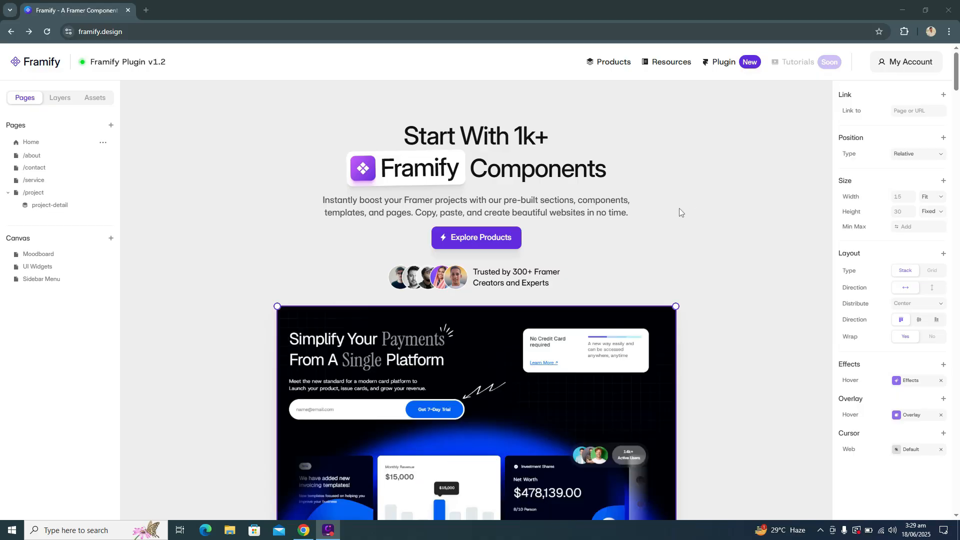
Open the account's Remix Files and remix the Framify Starter File into the Framify / All workspace.
left_click(906, 70)
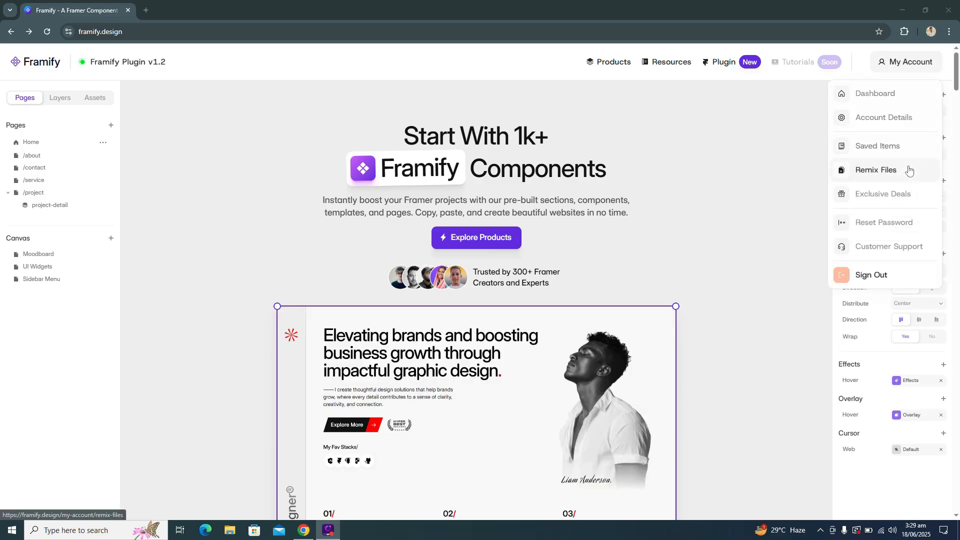
left_click(909, 170)
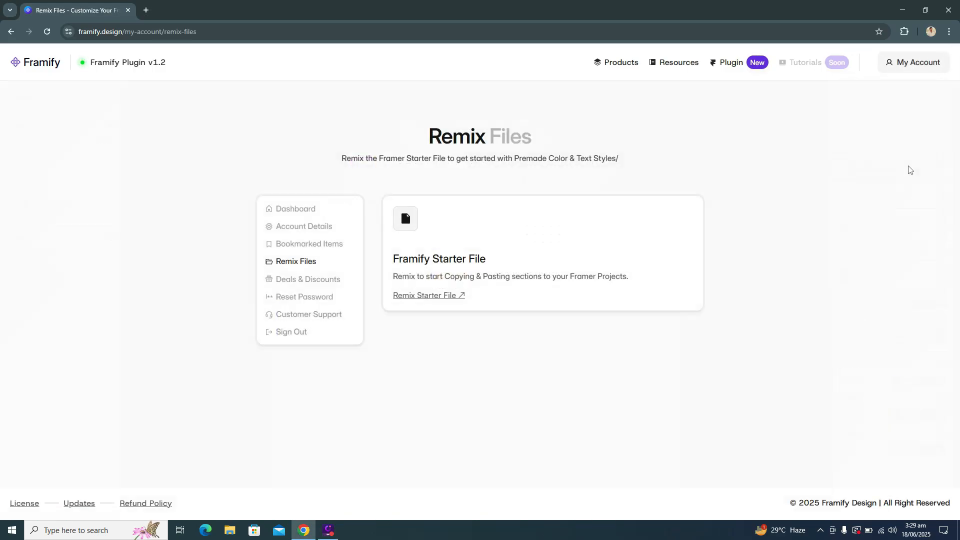
left_click(422, 296)
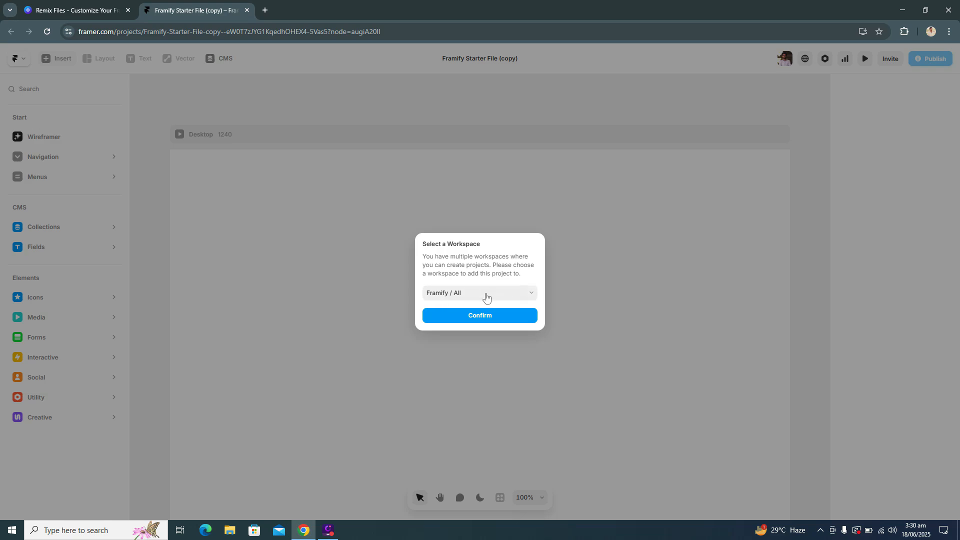
left_click(496, 321)
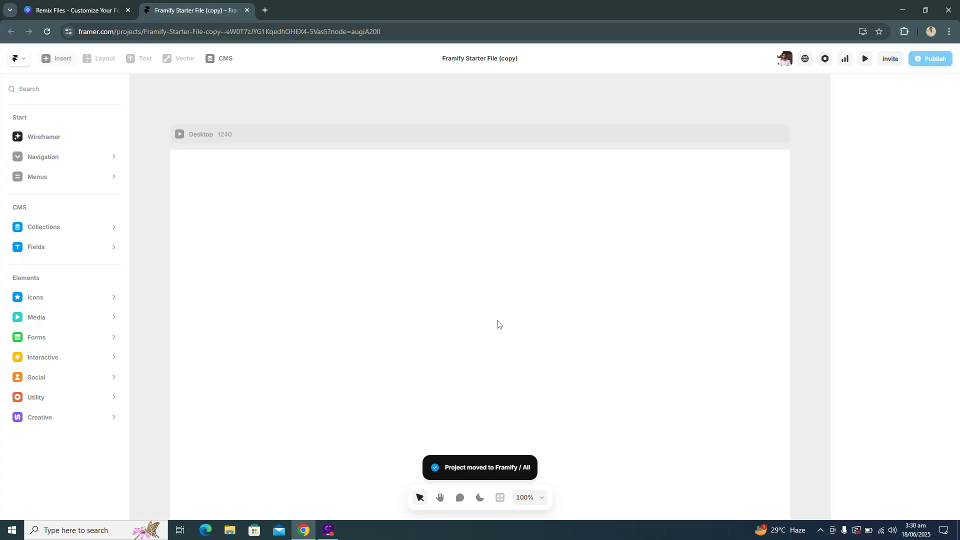
Rename the remixed project as Framify Project.
left_click(458, 59)
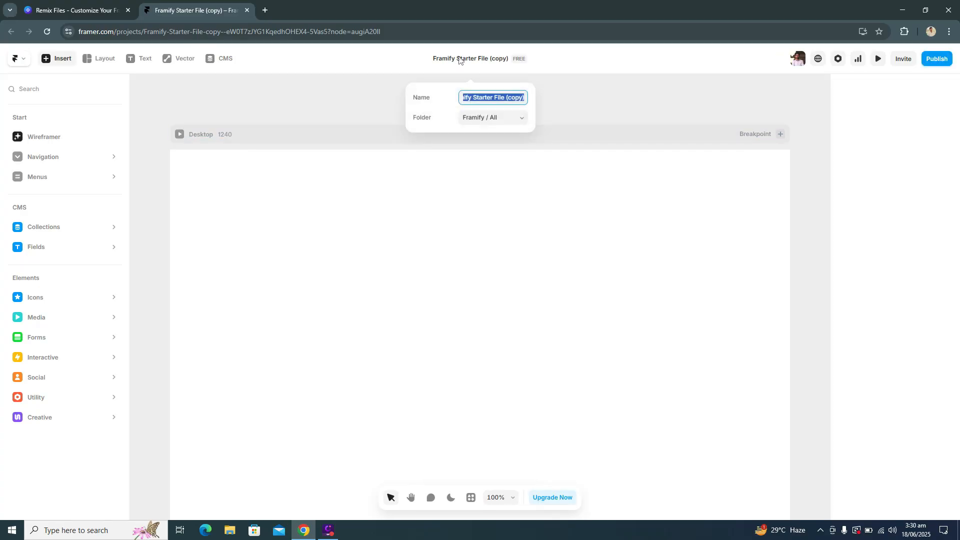
type("Fram")
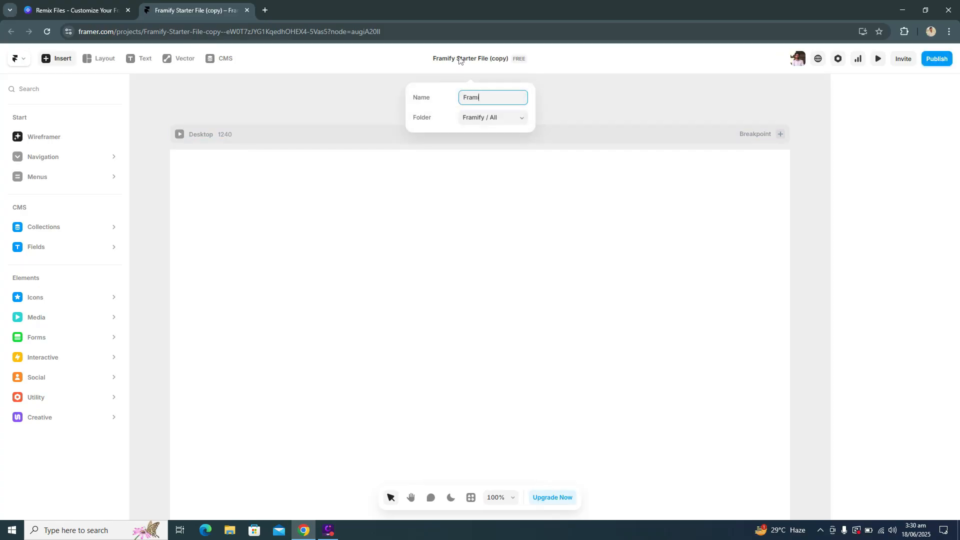
type("ify Project")
key("Return")
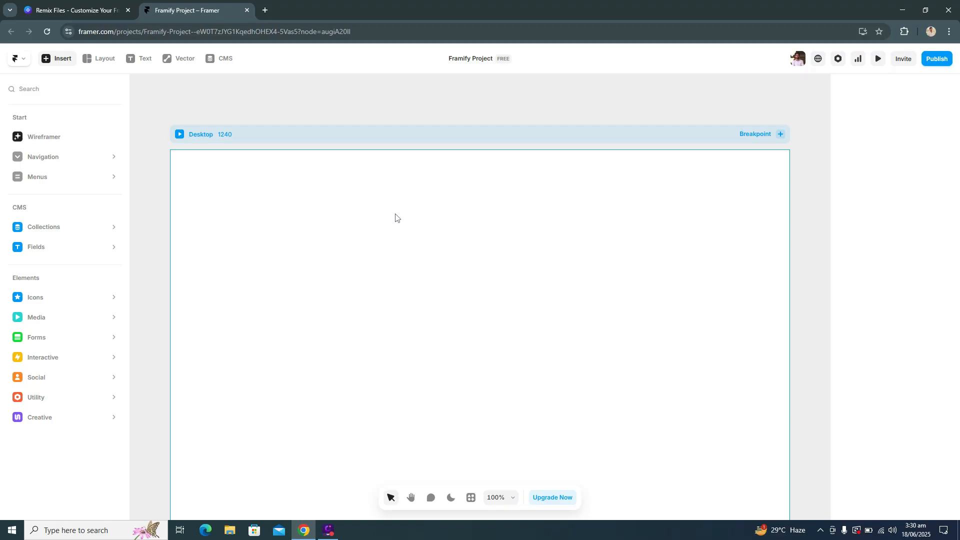
Examine the Home page's breakpoints and layers, and the project's text, link and color style folders.
scroll(396, 214, "down", 5)
scroll(395, 214, "right", 2)
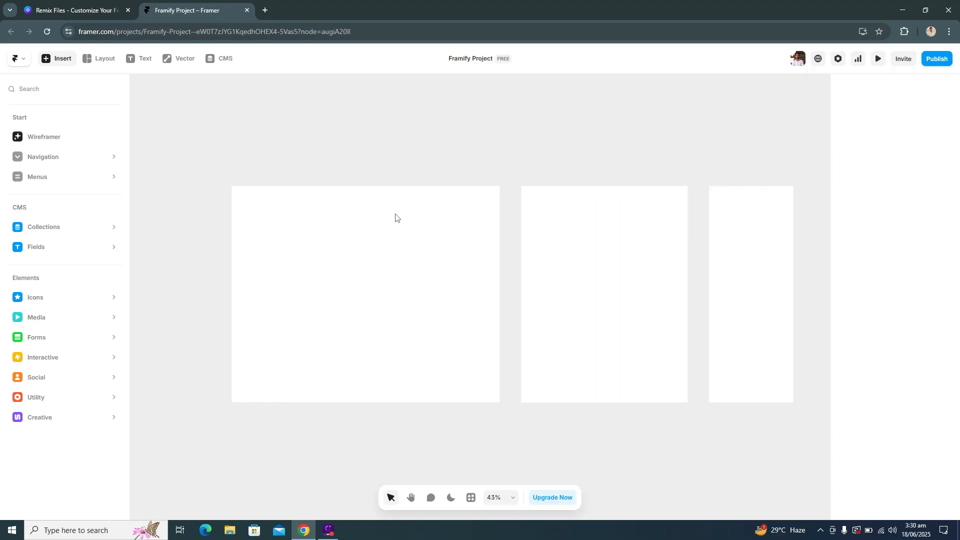
left_click(217, 126)
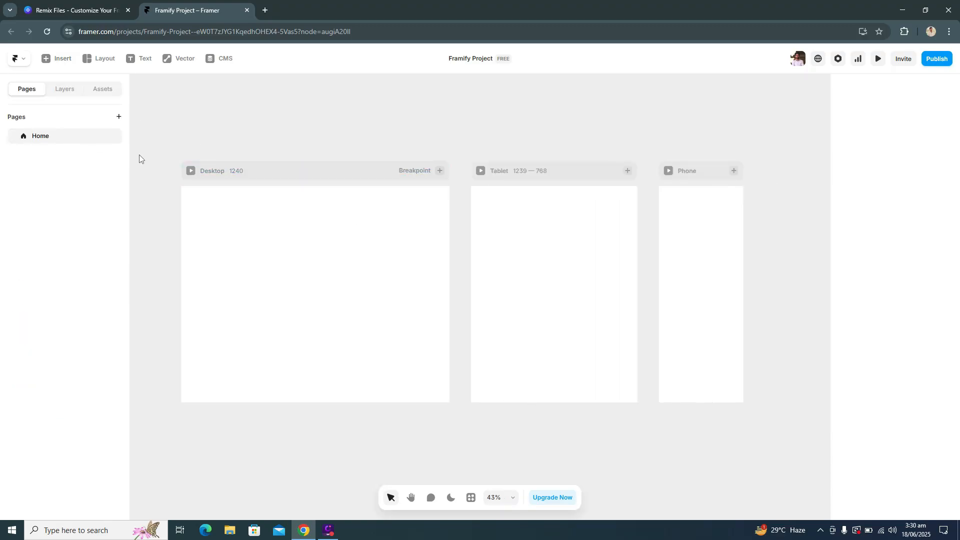
left_click(68, 95)
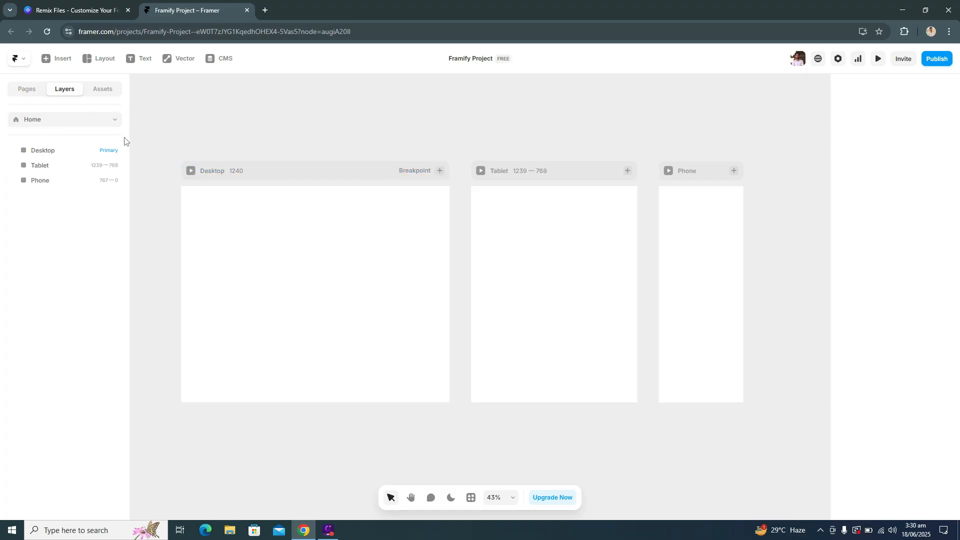
left_click(103, 95)
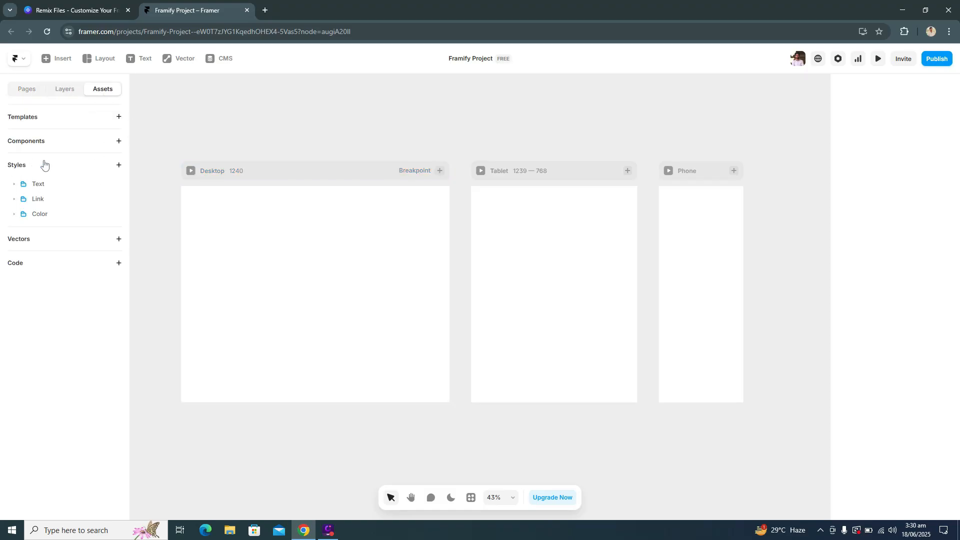
left_click(16, 185)
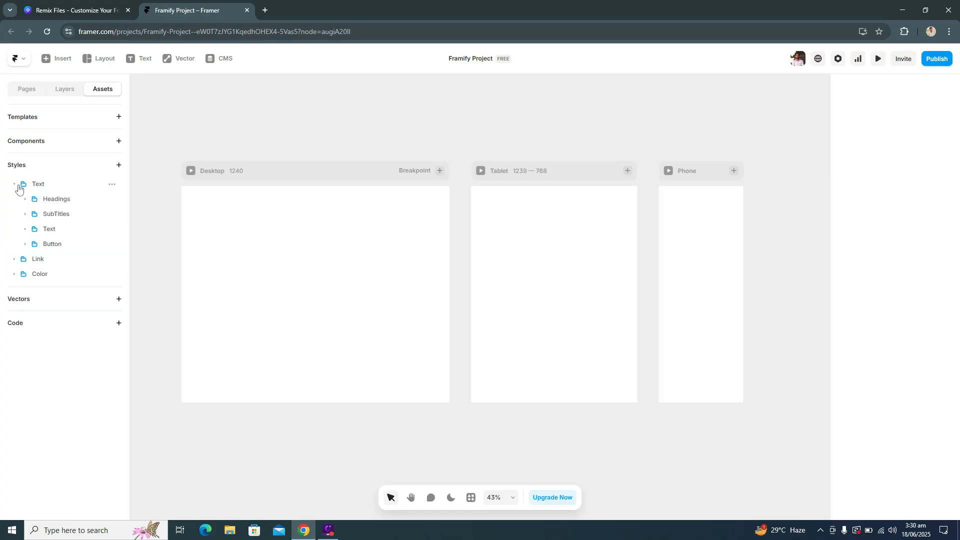
left_click(15, 260)
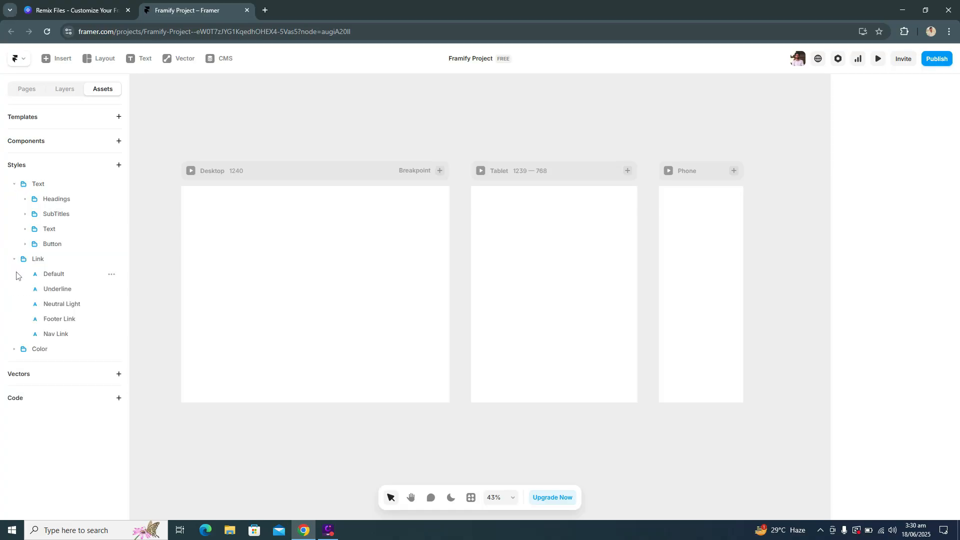
left_click(16, 349)
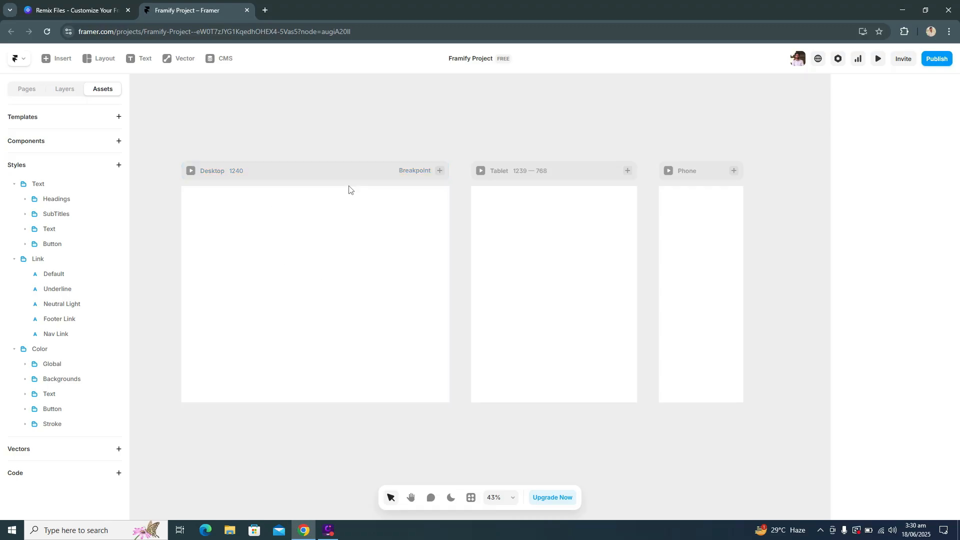
Switch to the Framify site, browse the About category of sections, and copy the About v41 component.
left_click(83, 15)
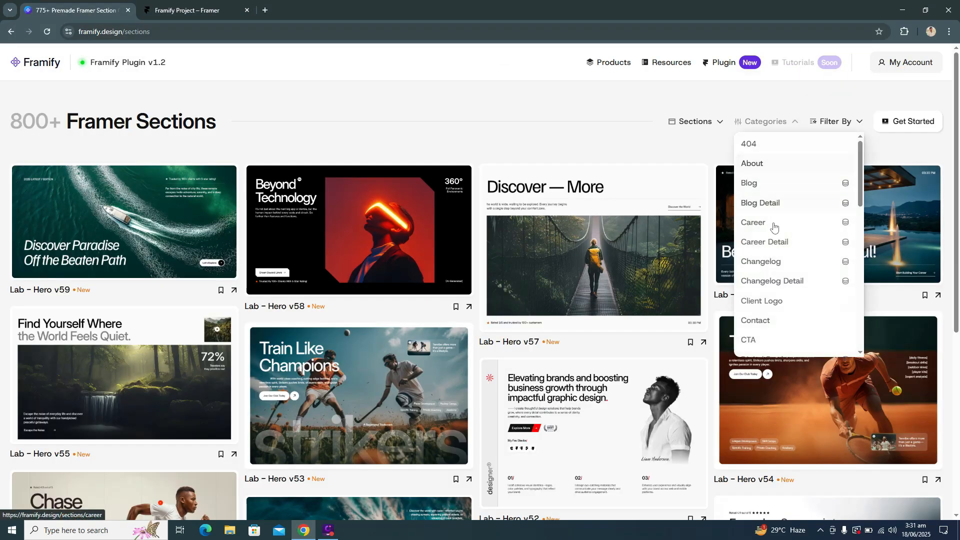
scroll(774, 228, "down", 5)
scroll(782, 240, "up", 5)
left_click(785, 164)
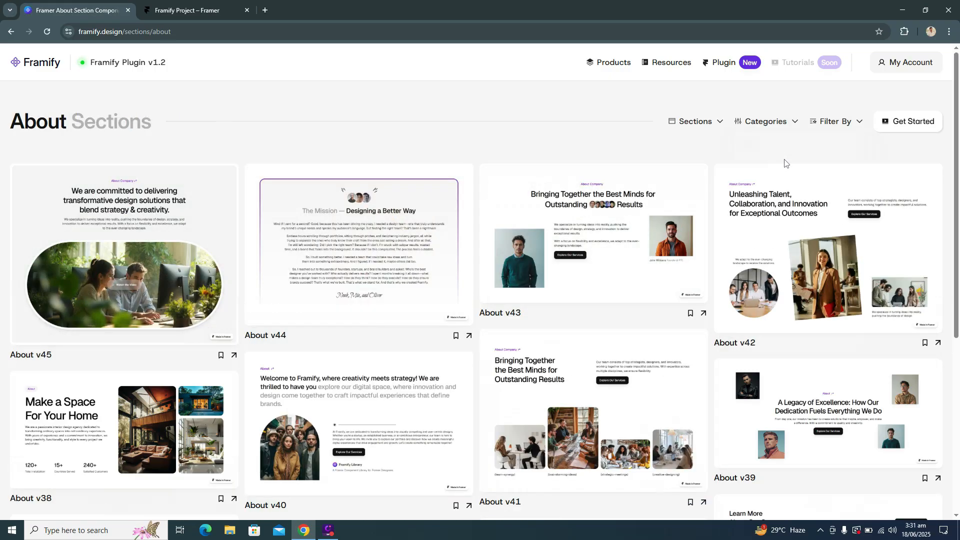
scroll(783, 164, "down", 5)
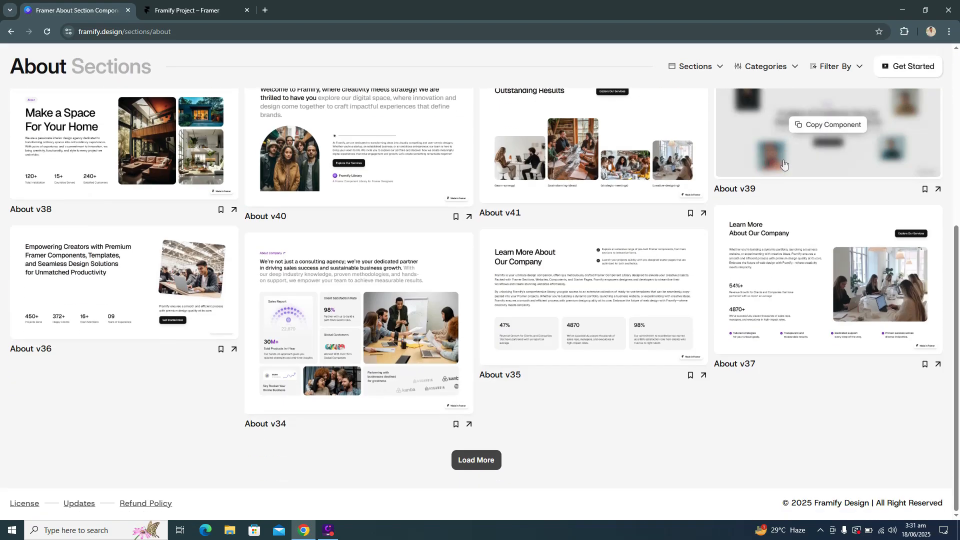
scroll(784, 164, "up", 2)
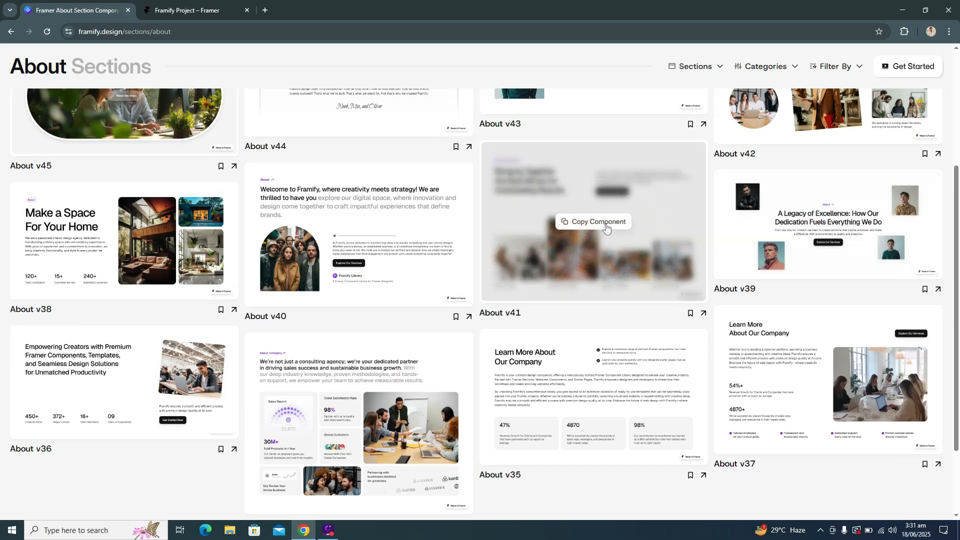
left_click(595, 227)
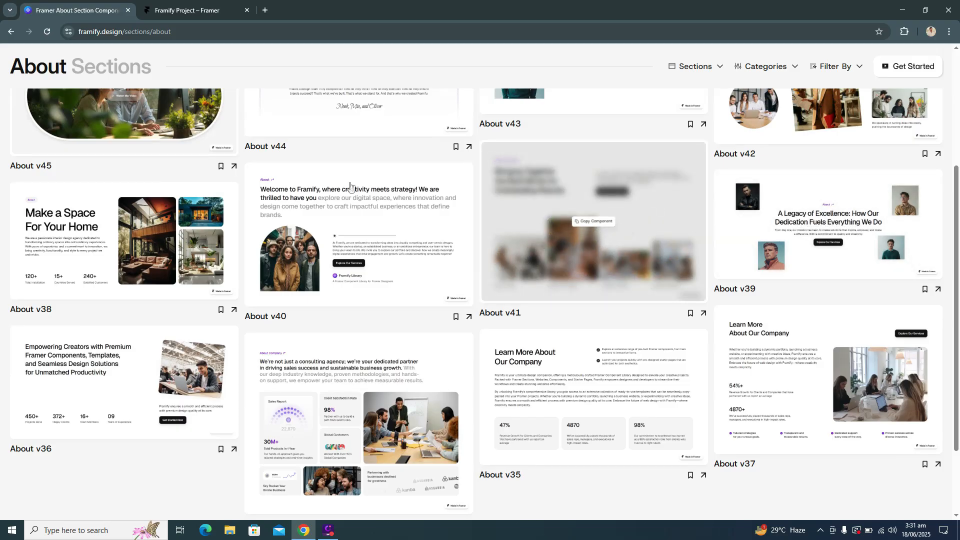
Switch to the Framer project, paste the copied section into the Desktop breakpoint and set its width to Fill.
left_click(149, 9)
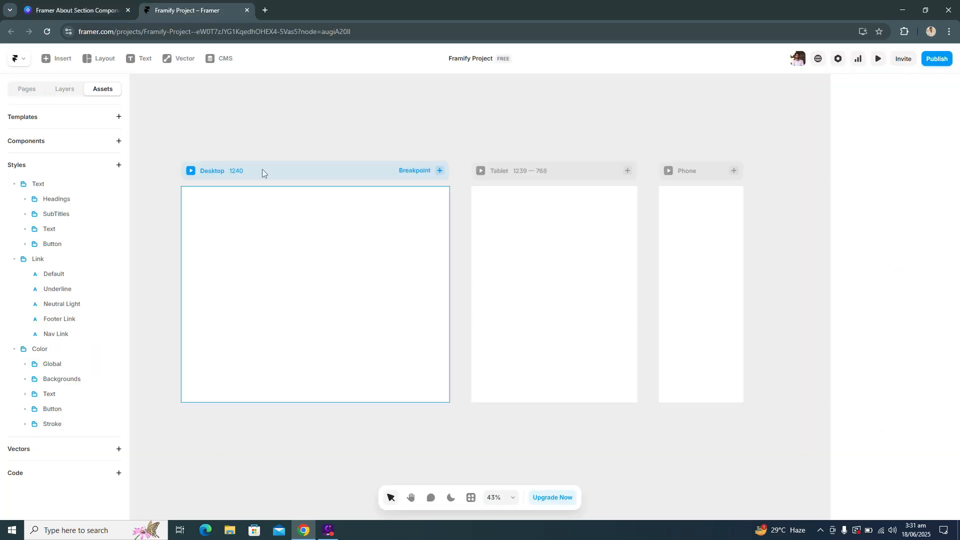
left_click(273, 173)
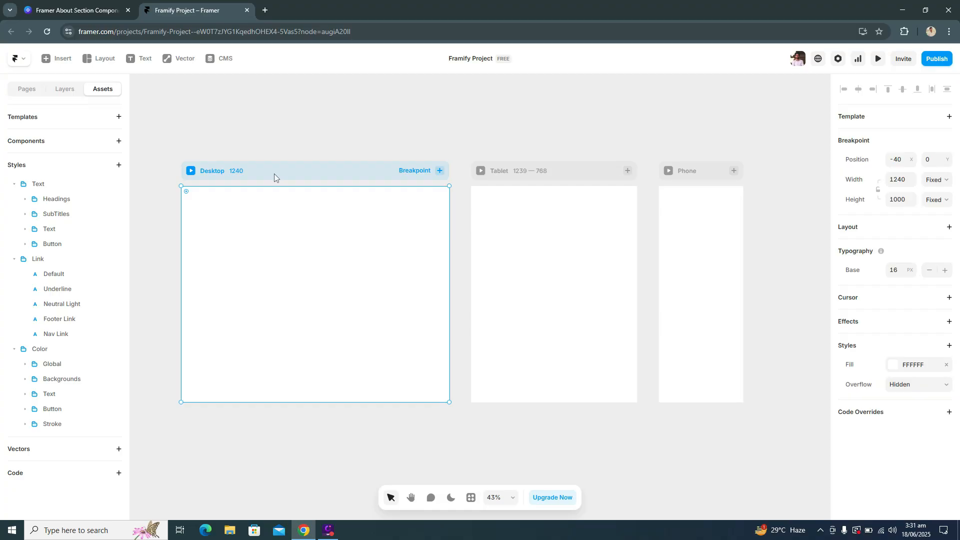
key("ctrl+v")
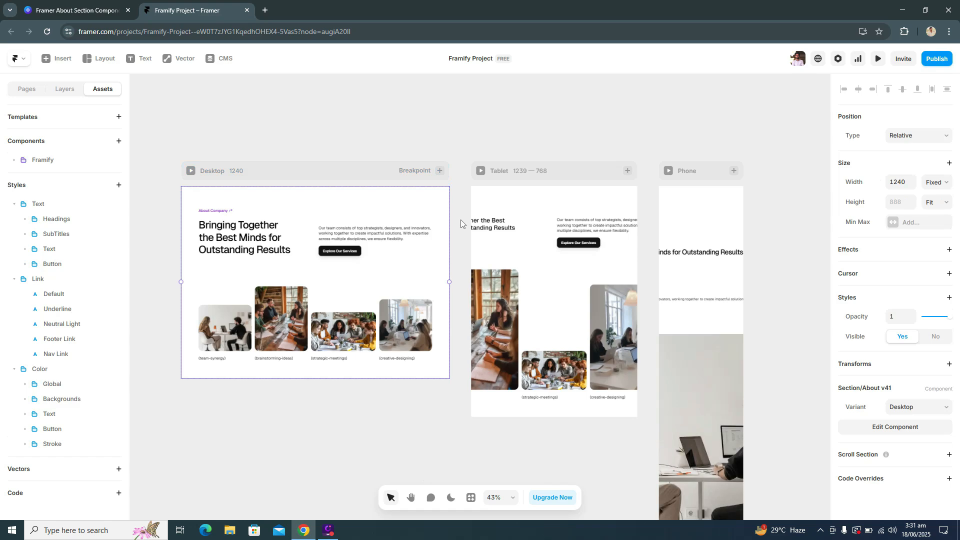
left_click(940, 183)
left_click(949, 221)
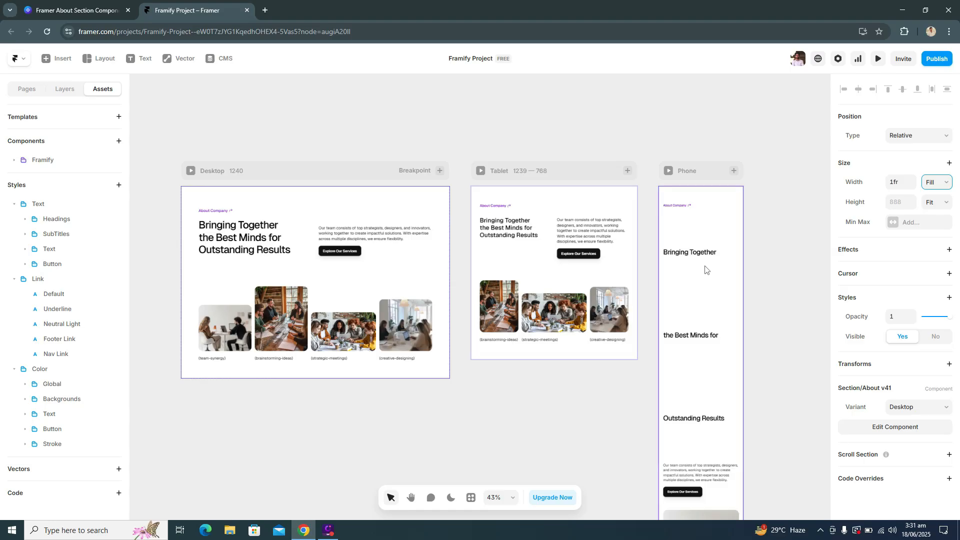
scroll(700, 290, "left", 1)
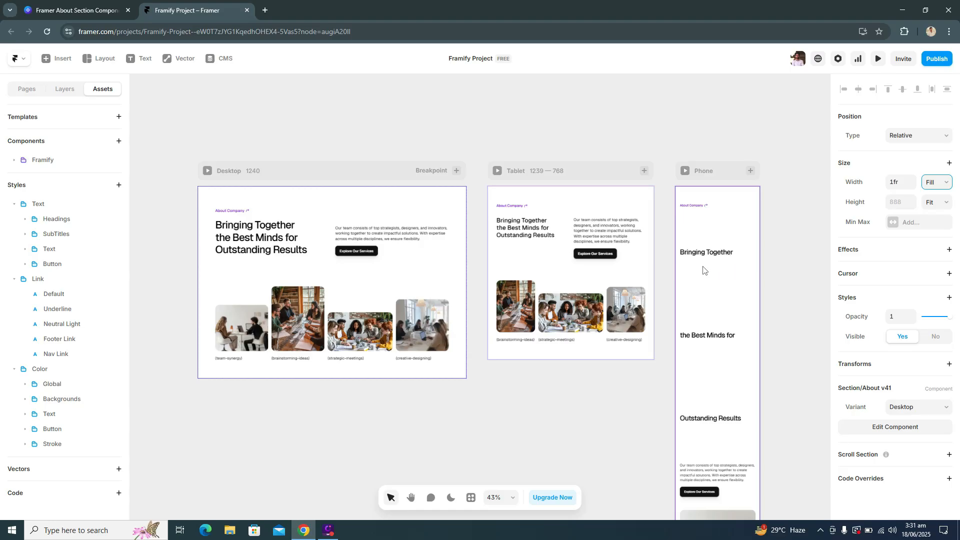
Set the line height of the H1 / Medium heading style to 1.2 em for the large breakpoint.
left_click(26, 222)
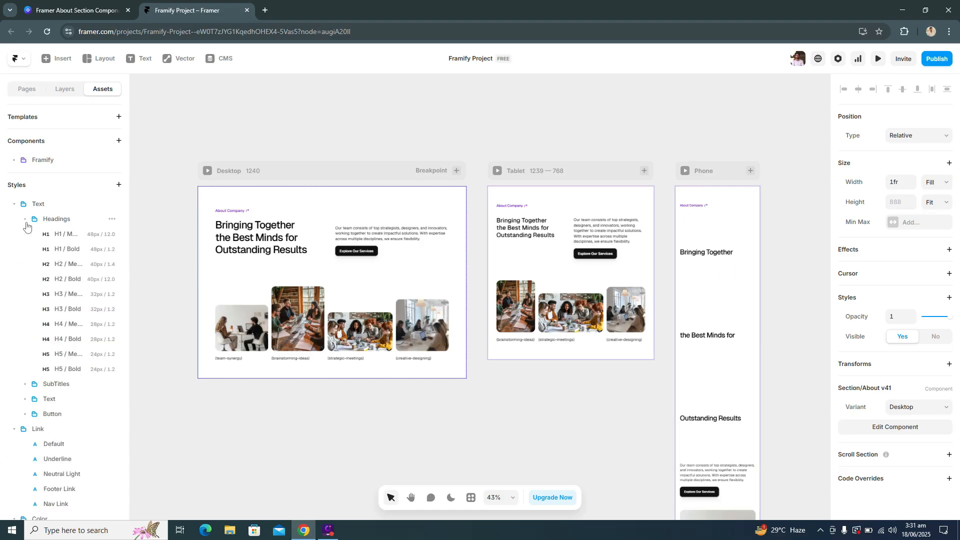
left_click(68, 235)
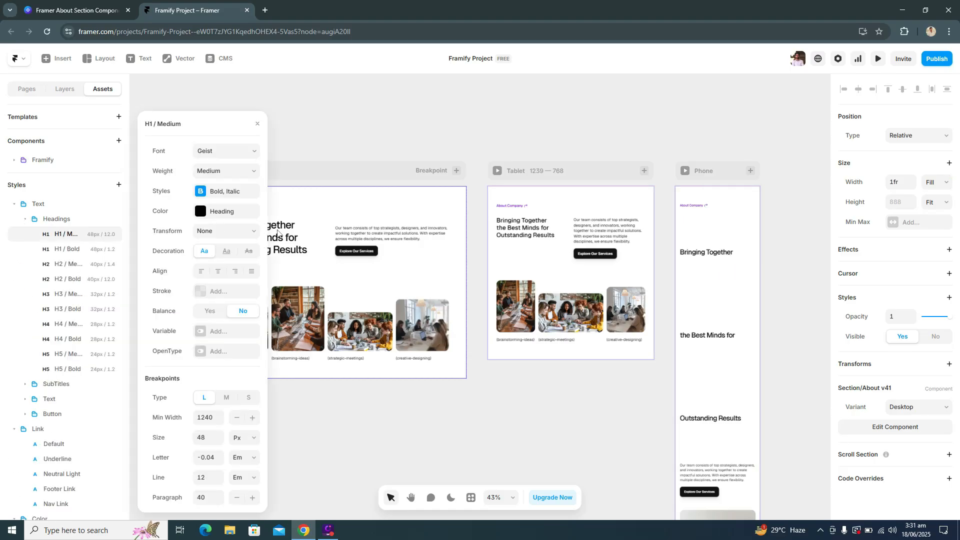
left_click(207, 479)
type("1.2")
key("Return")
left_click(484, 364)
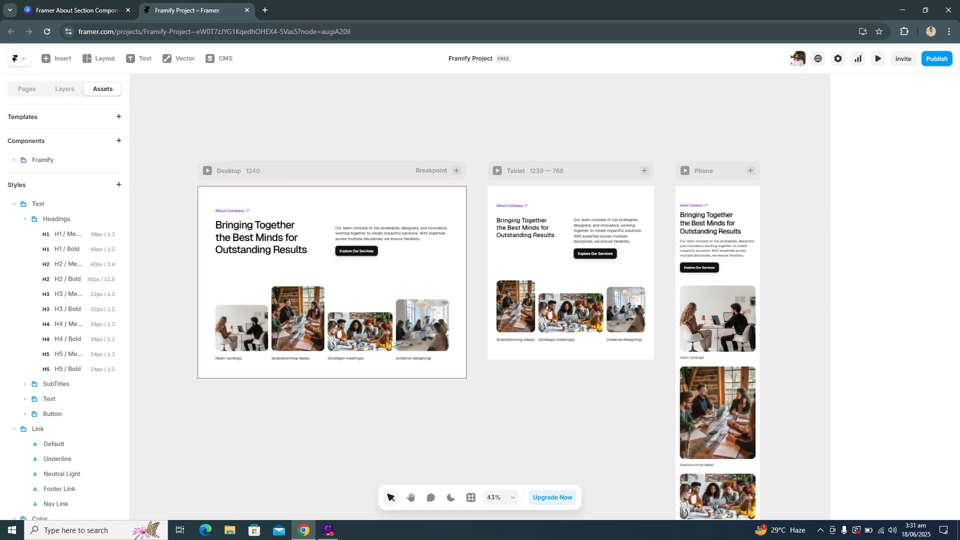
Preview the Desktop breakpoint with the preview widened to about 1330 px, and return to the canvas.
left_click(207, 170)
left_click_drag(796, 306, 819, 296)
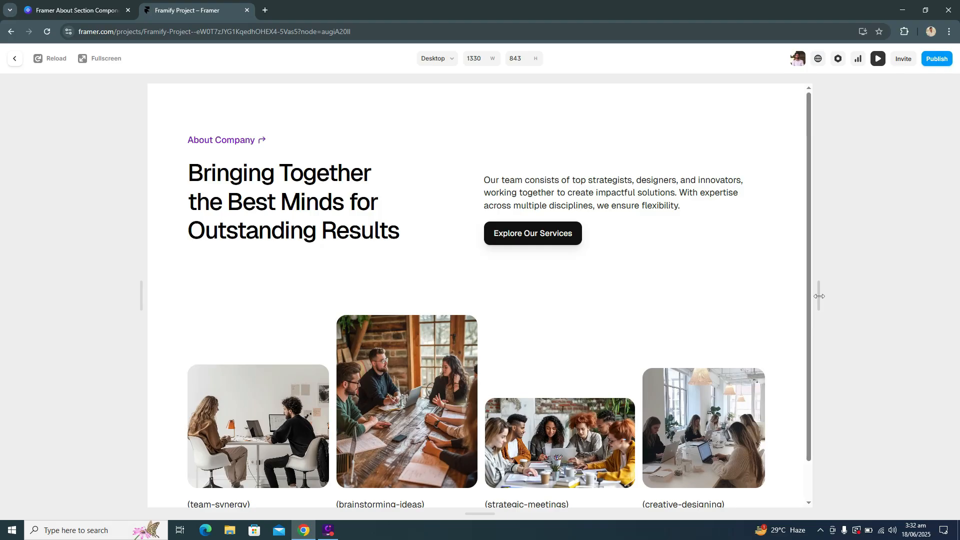
key("Escape")
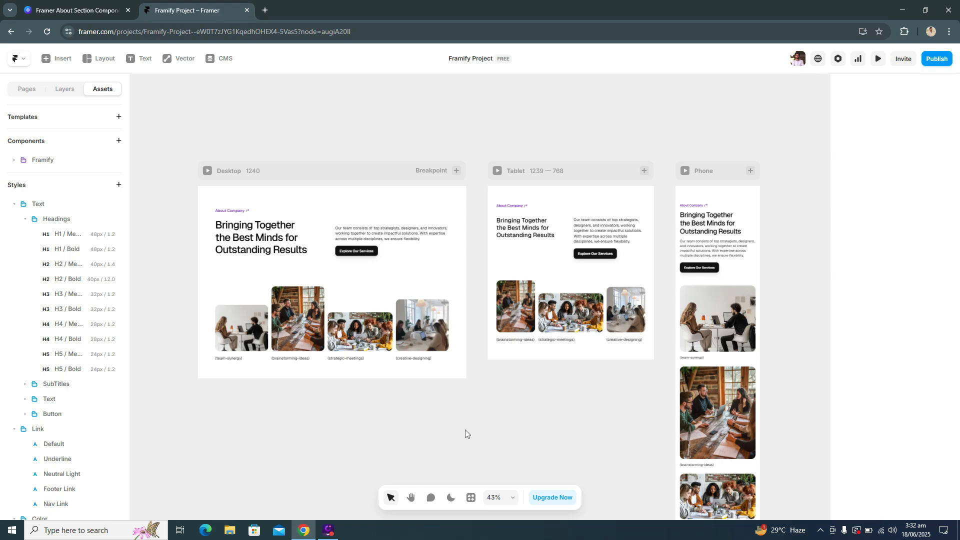
Unlink the About v41 section instance from its source project and return to the Home page.
double_click(307, 288)
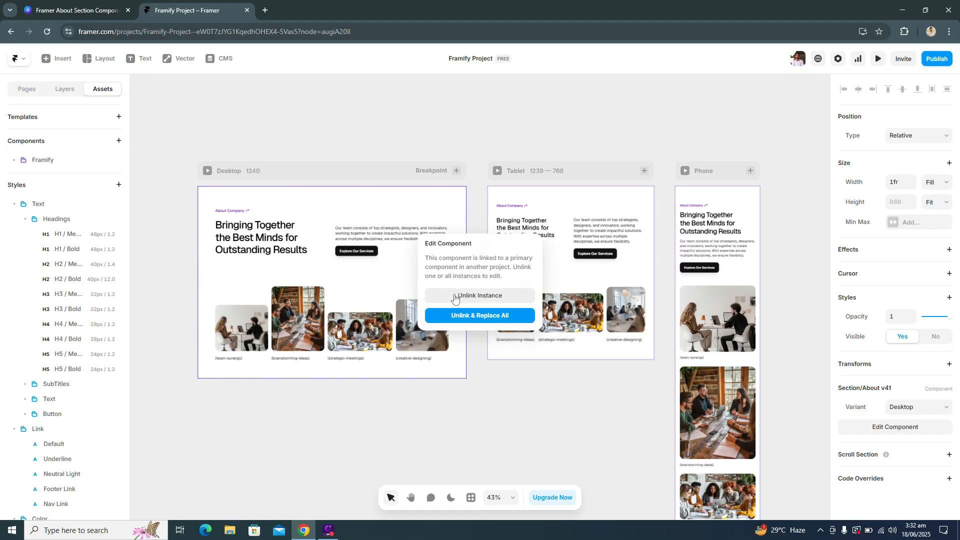
left_click(455, 296)
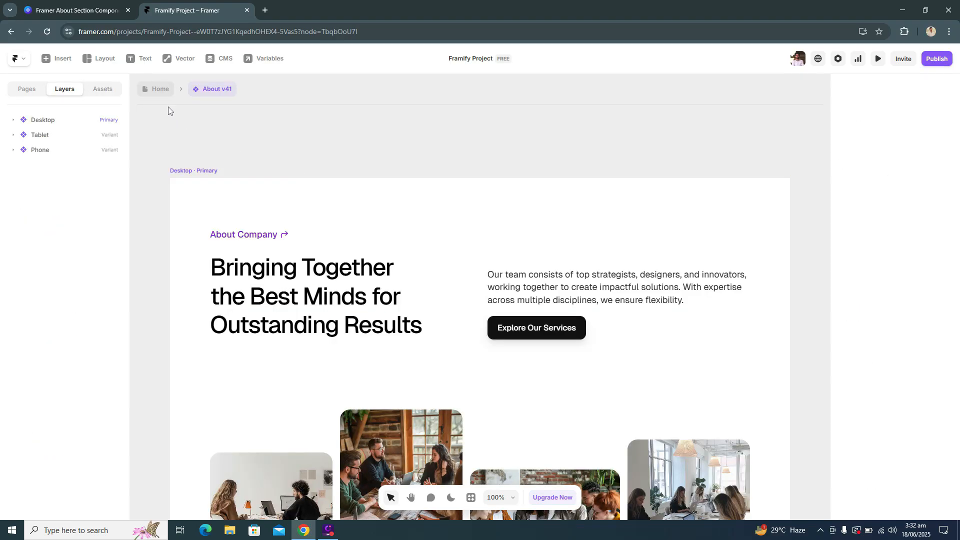
left_click(159, 94)
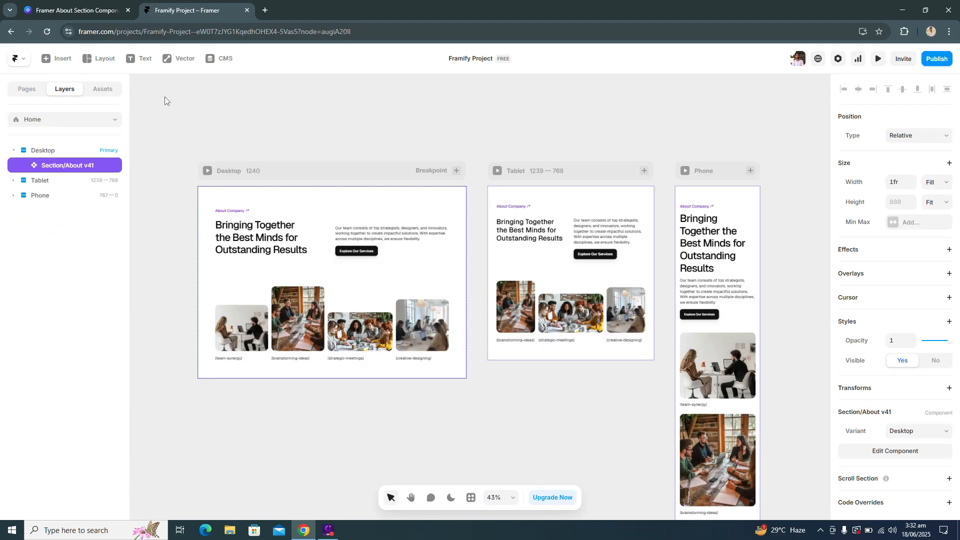
Detach the desktop About v41 instance into editable layers and select its entire heading text.
right_click(297, 217)
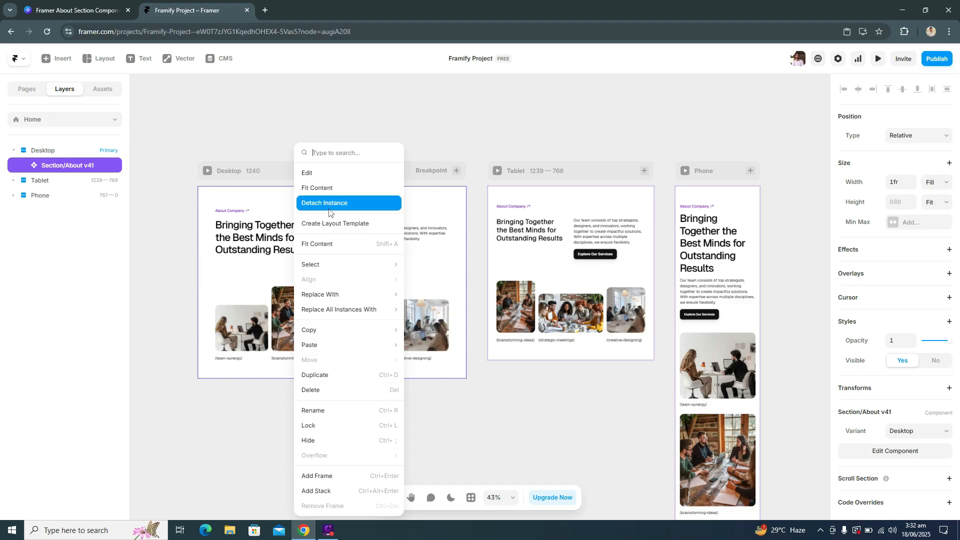
left_click(335, 205)
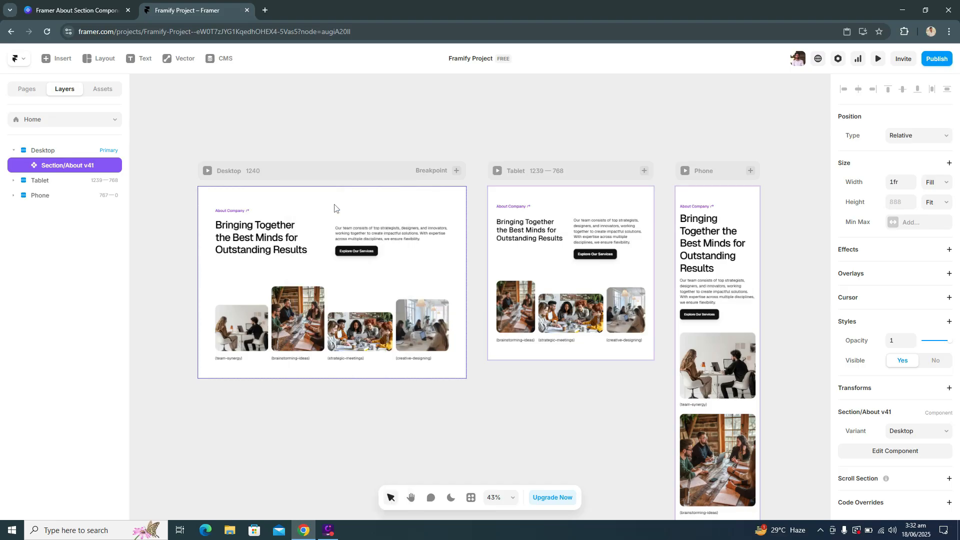
double_click(274, 236)
triple_click(297, 248)
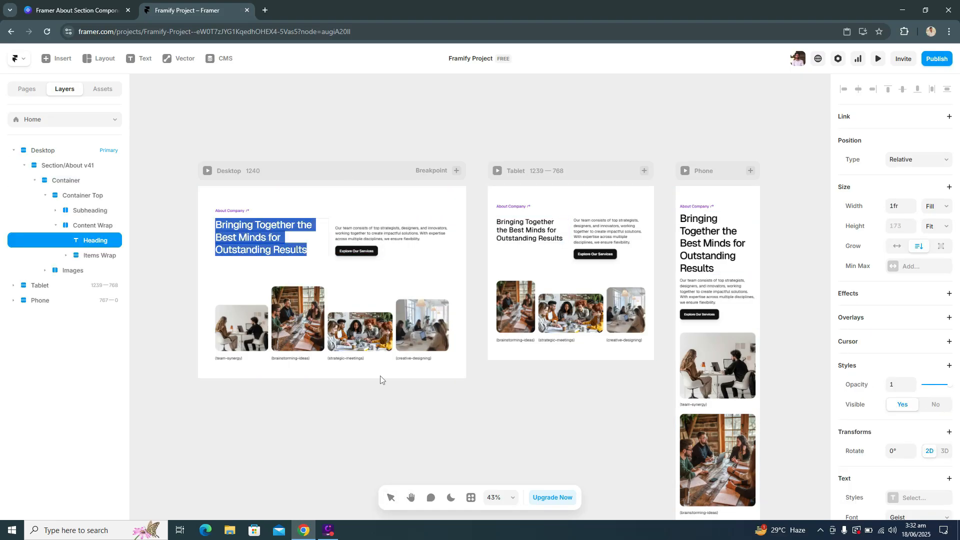
Delete the About v41 section from the Desktop breakpoint of the Home page.
left_click(380, 375)
left_click(411, 249)
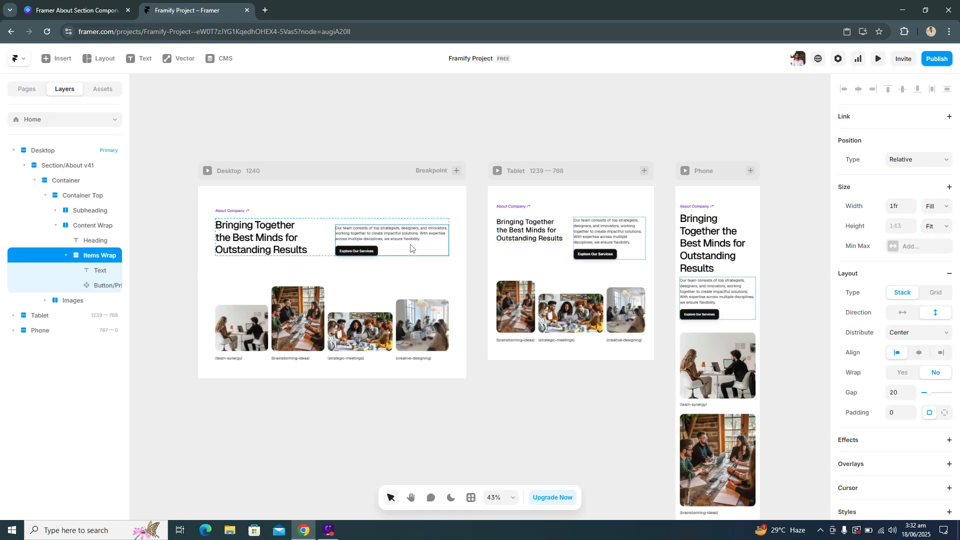
left_click(437, 418)
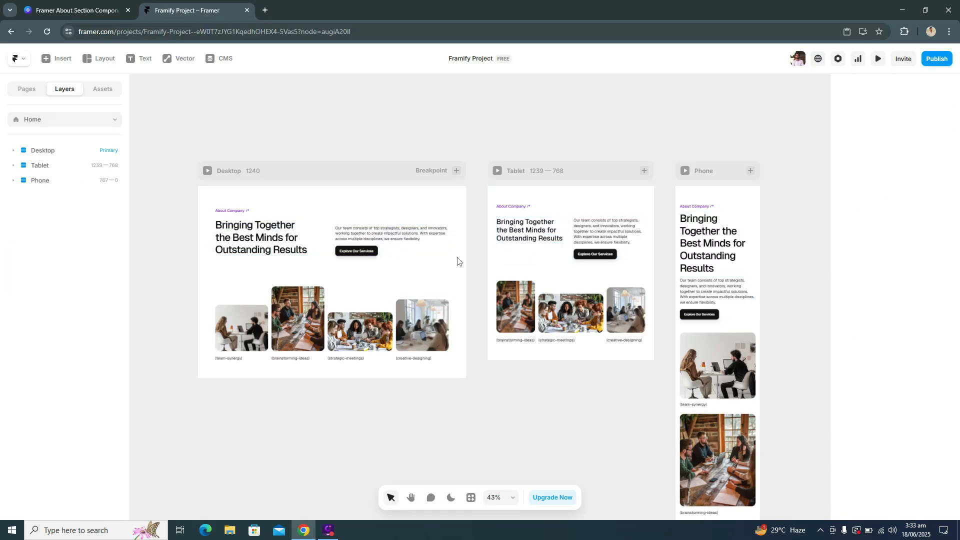
left_click(393, 201)
key("Delete")
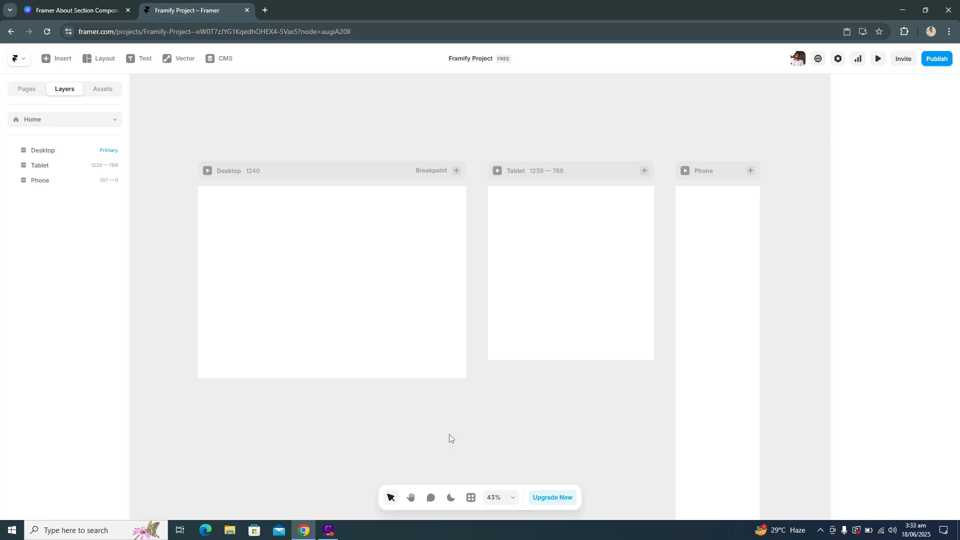
Open the Framify plugin and bring the empty Desktop and Tablet breakpoints into view beside it.
left_click(471, 497)
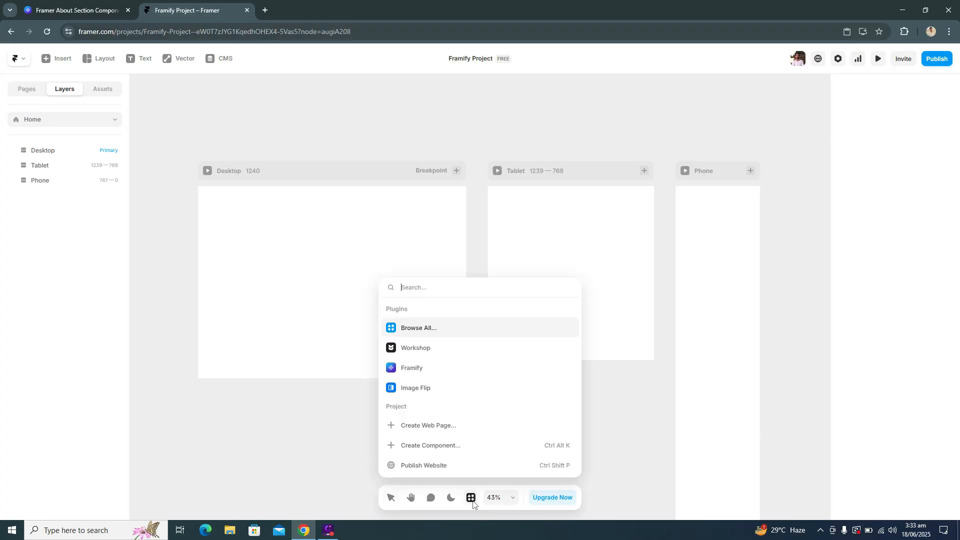
left_click(461, 369)
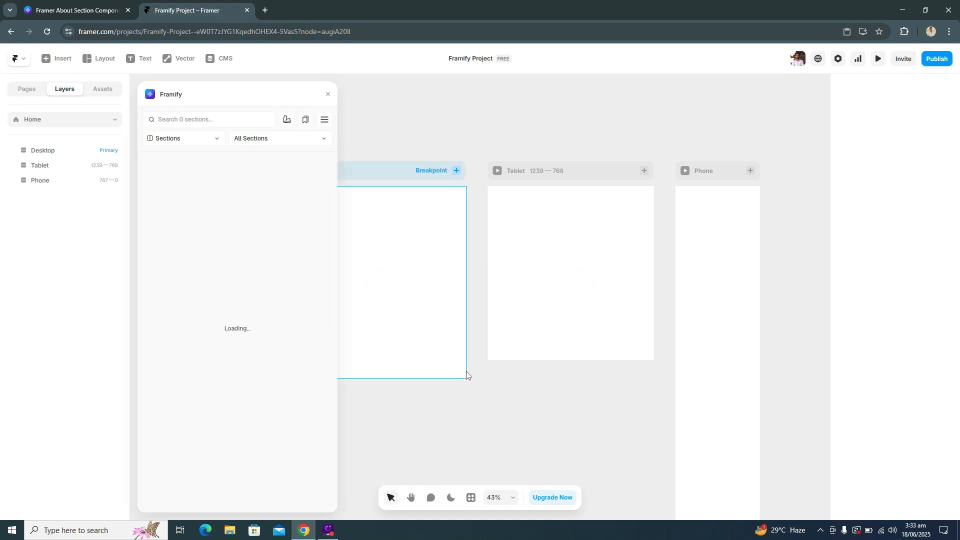
scroll(493, 412, "left", 6)
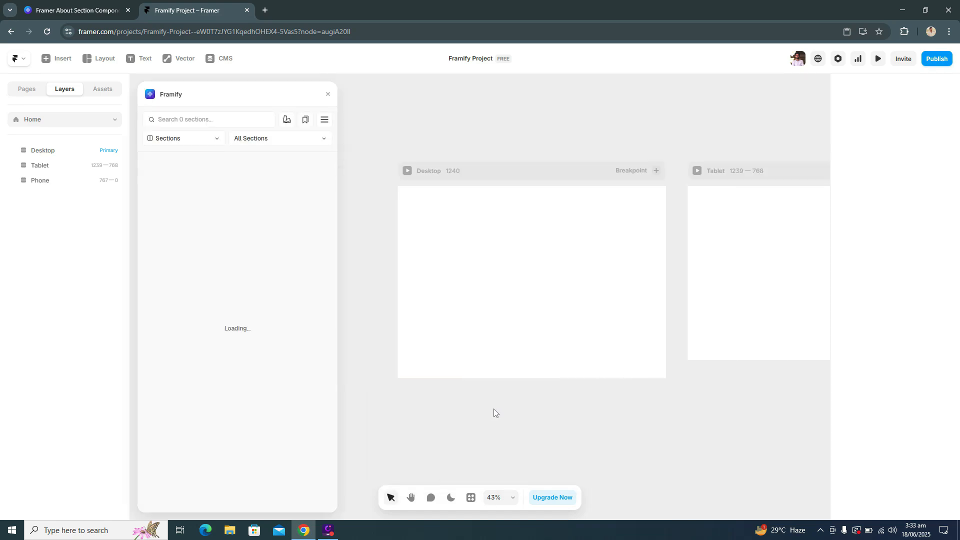
scroll(494, 412, "down", 2)
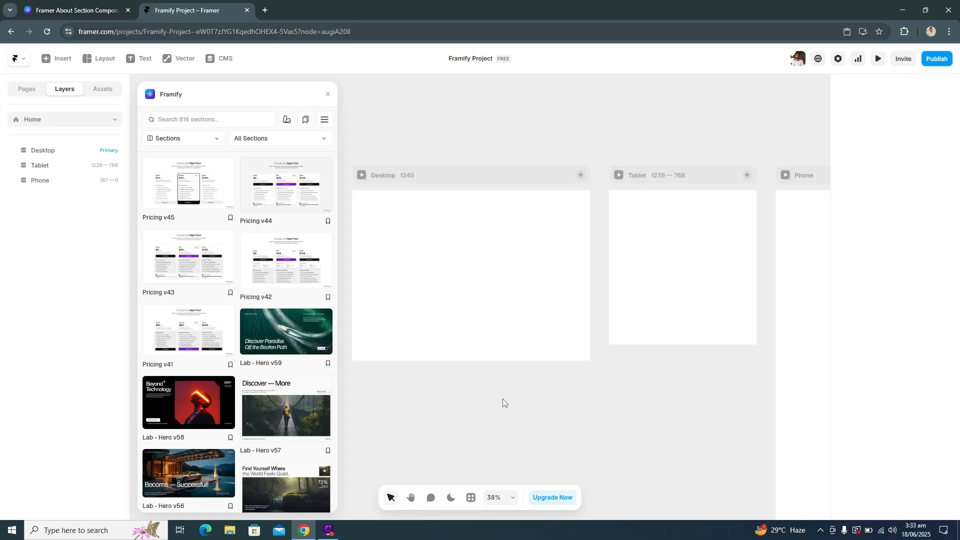
scroll(236, 286, "down", 1)
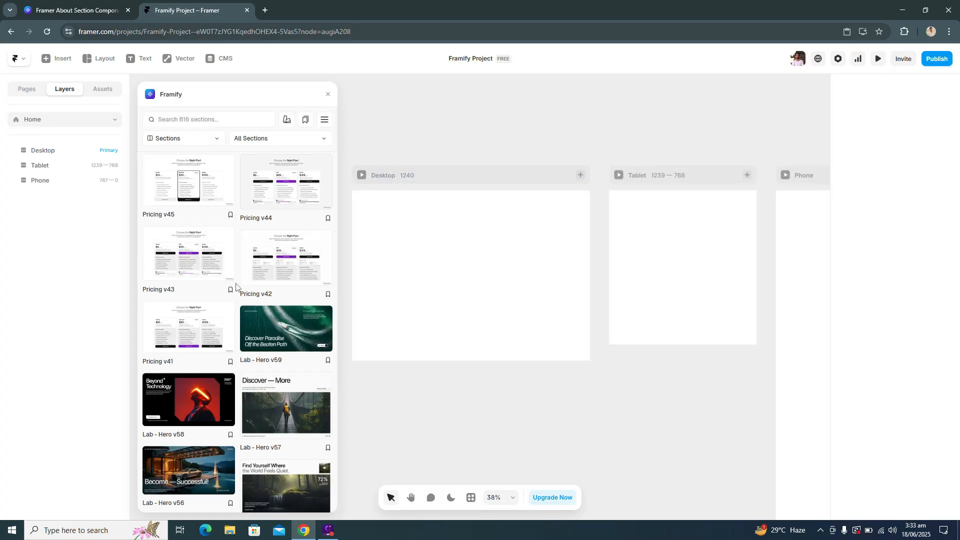
Browse the Framify section library and its list of section categories, keeping all sections listed.
scroll(236, 286, "down", 15)
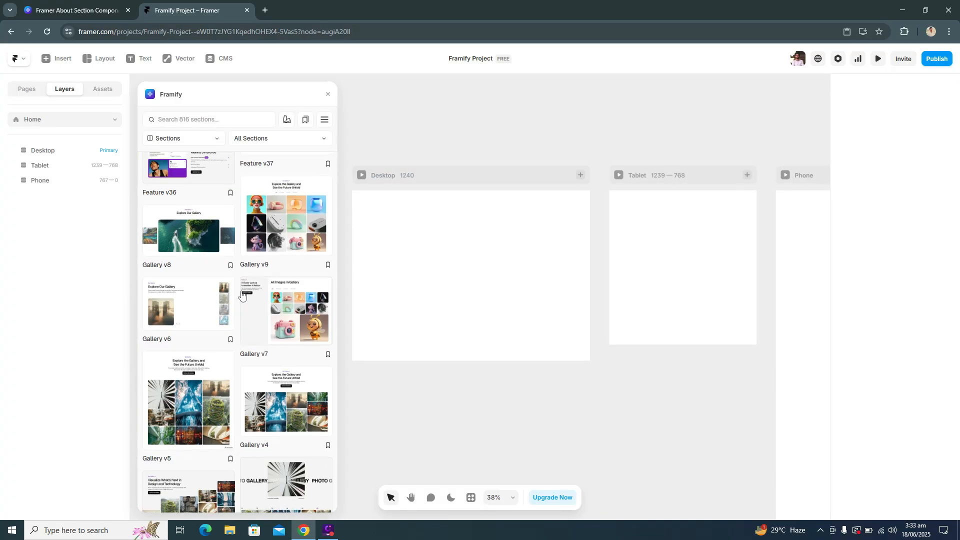
scroll(242, 295, "up", 15)
left_click(269, 140)
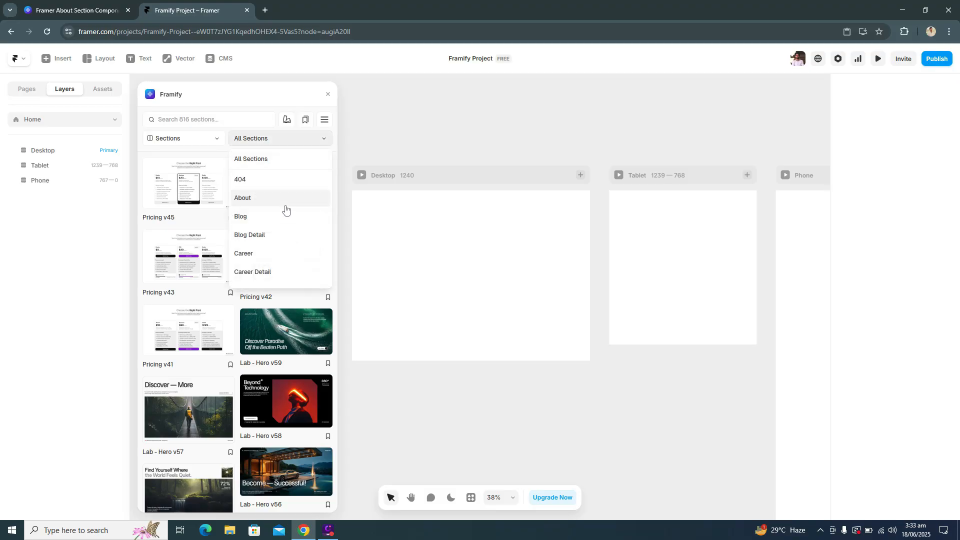
scroll(291, 250, "down", 10)
scroll(291, 251, "up", 5)
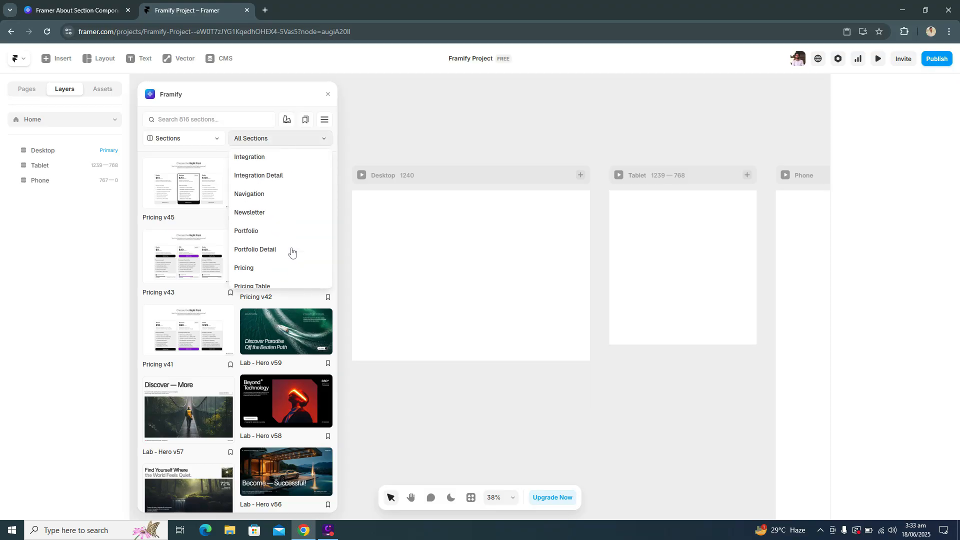
scroll(292, 250, "up", 5)
left_click(200, 157)
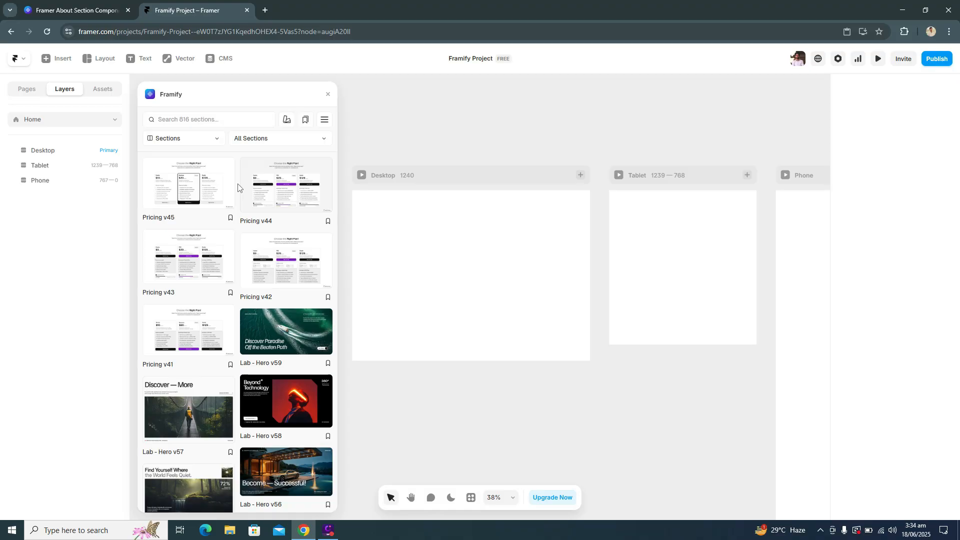
Insert the Pricing v45 section on the Home page and preview it with the width narrowed to about 864 px.
mouse_move(192, 182)
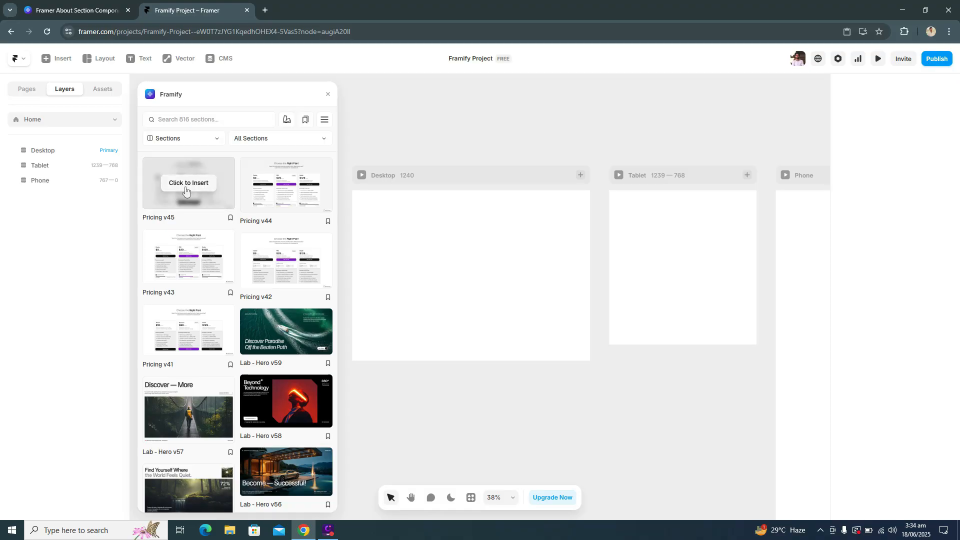
left_click(186, 186)
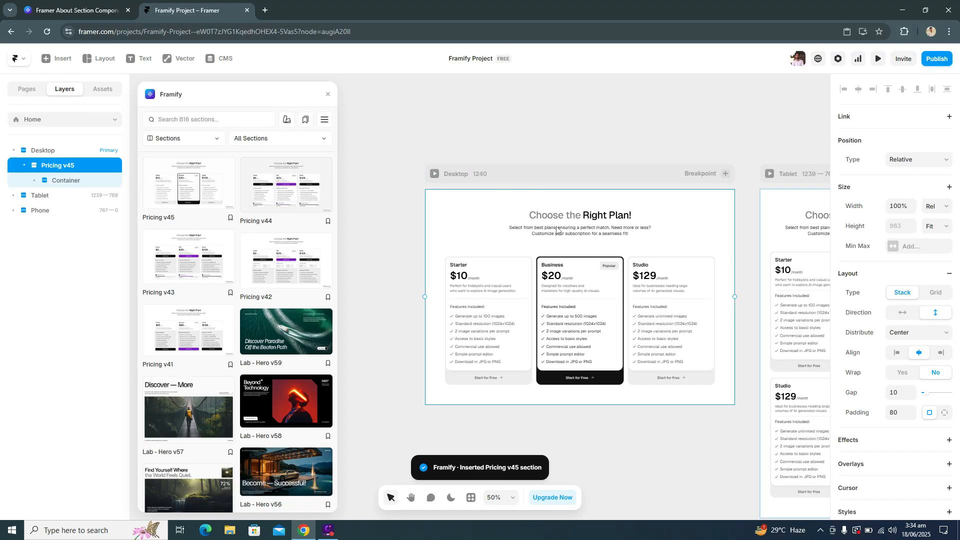
left_click(434, 175)
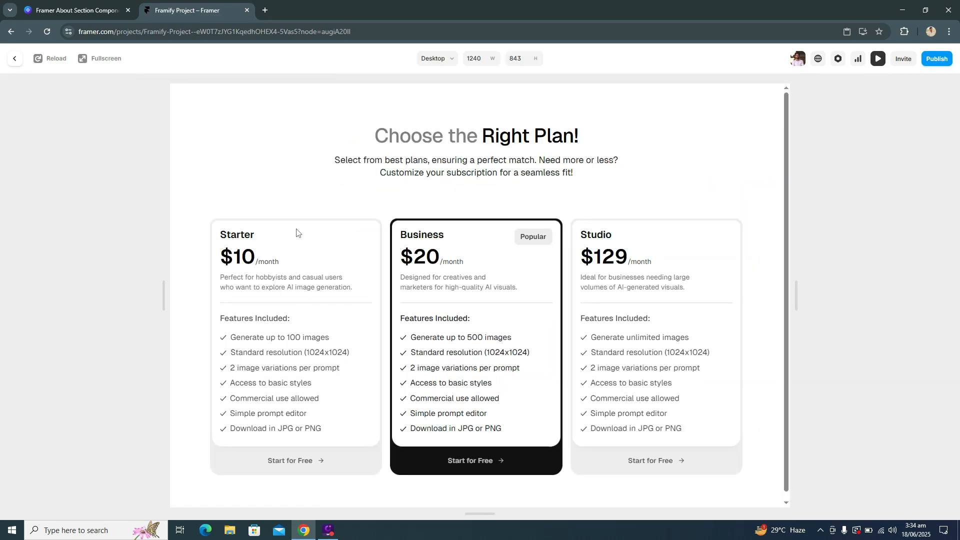
left_click_drag(799, 276, 697, 275)
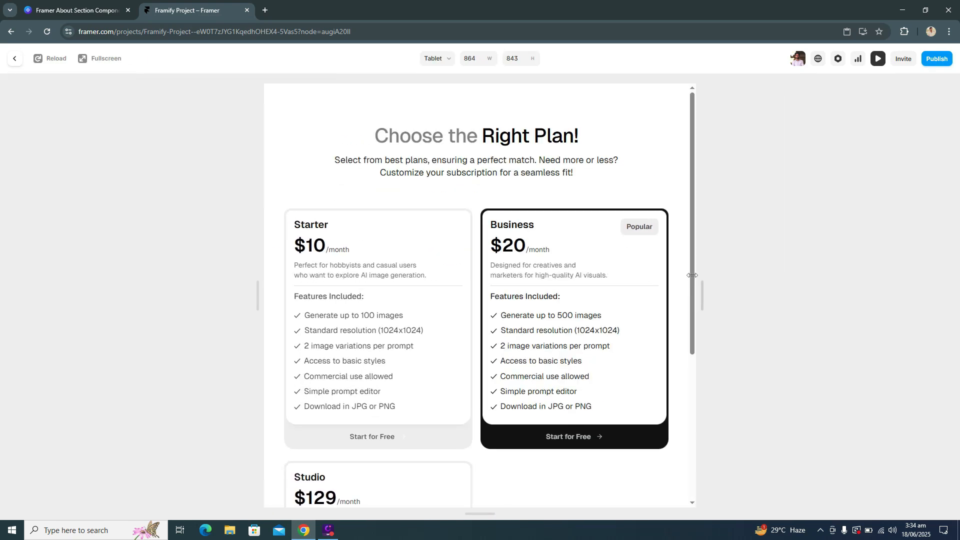
key("Escape")
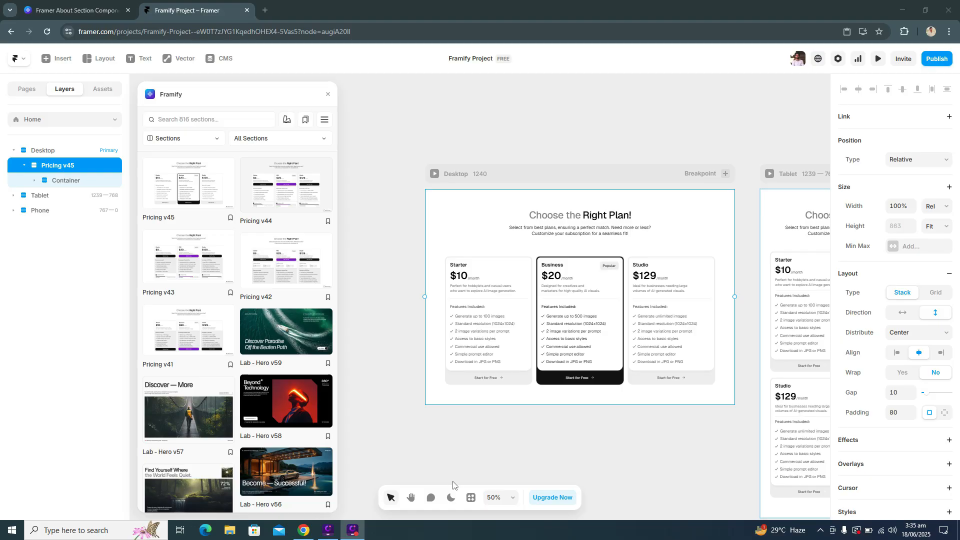
View the pricing section in the dark theme, return to the light theme and deselect the section.
left_click(450, 498)
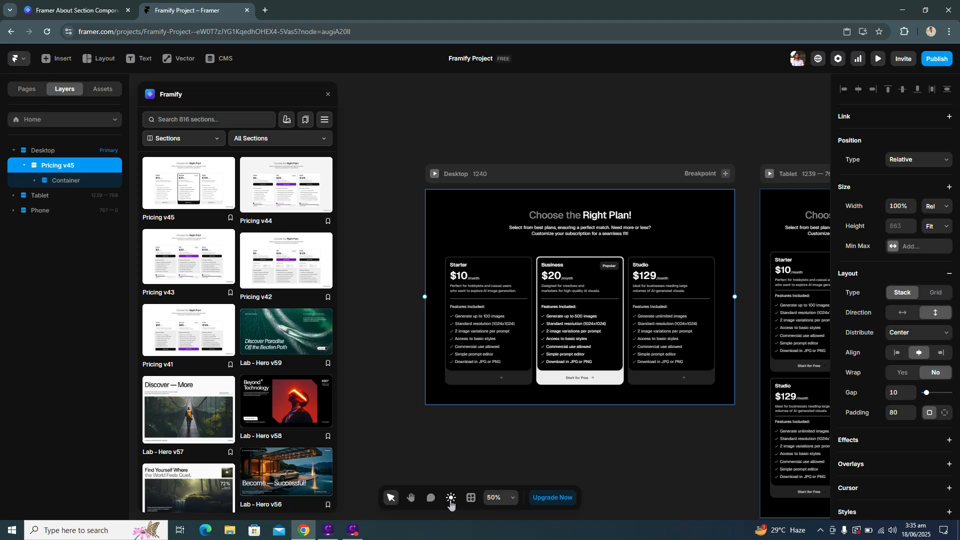
left_click(450, 498)
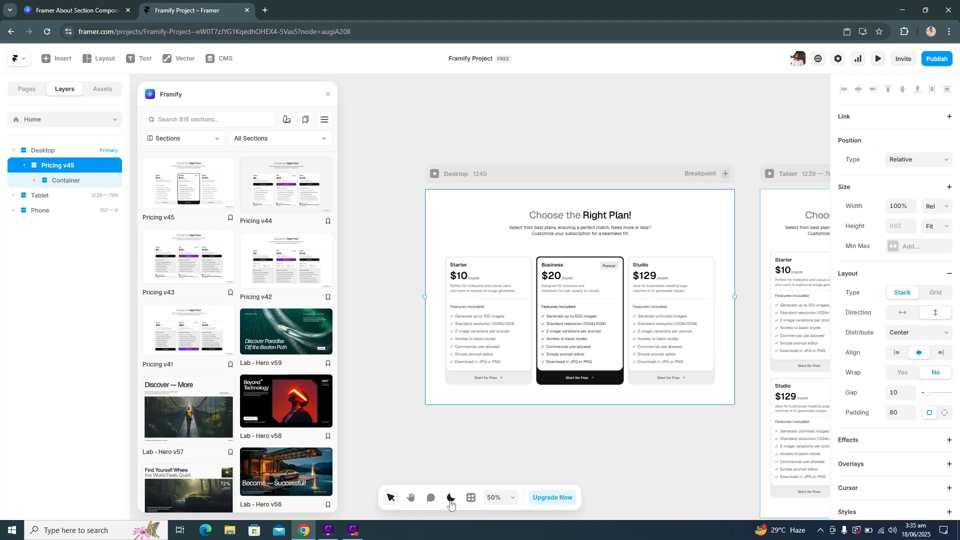
left_click(445, 443)
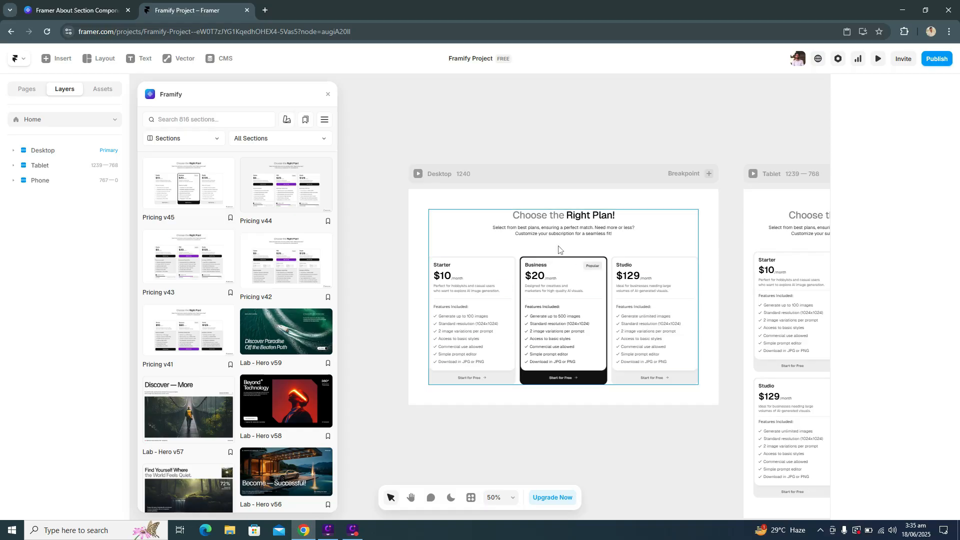
Replace the two parts of the desktop pricing heading with "Pricing" and "& Plans".
double_click(537, 218)
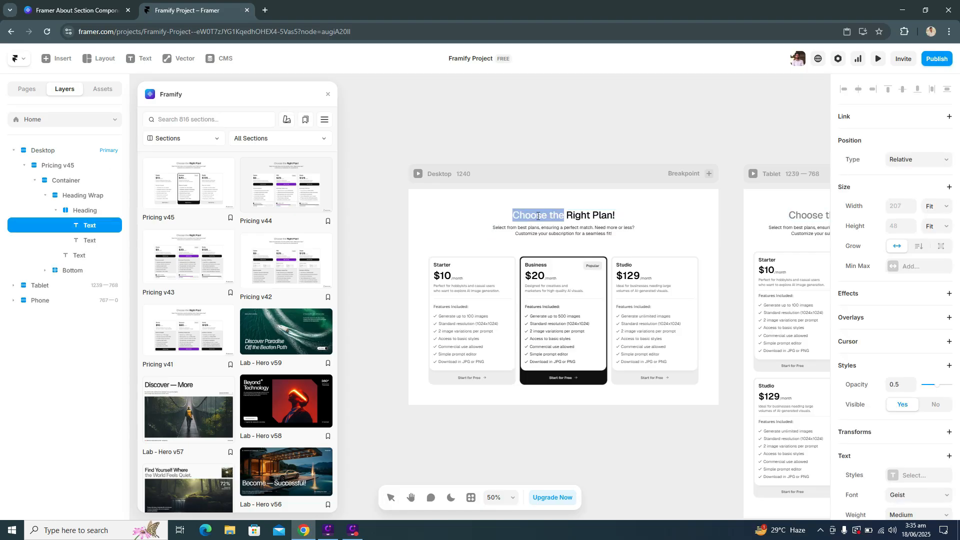
type("Pricing")
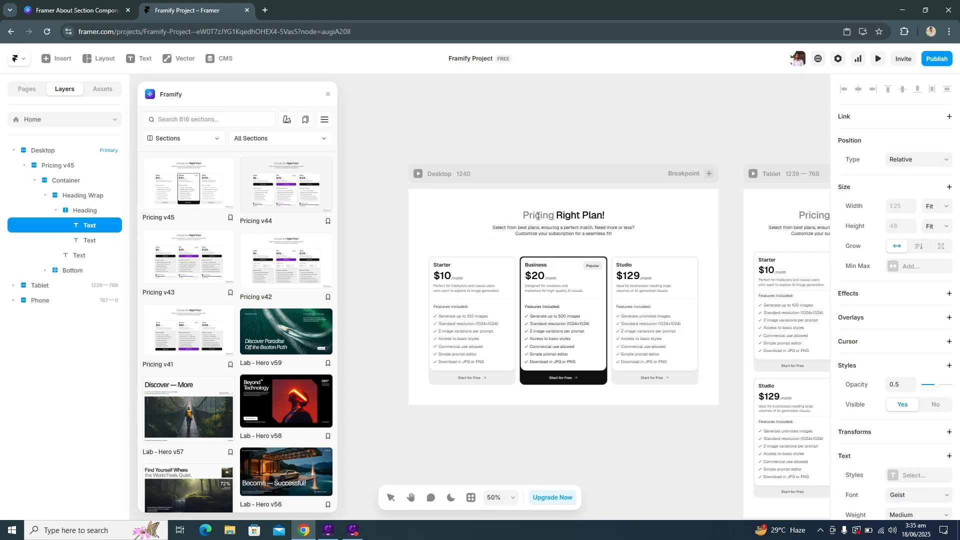
left_click(574, 218)
double_click(578, 217)
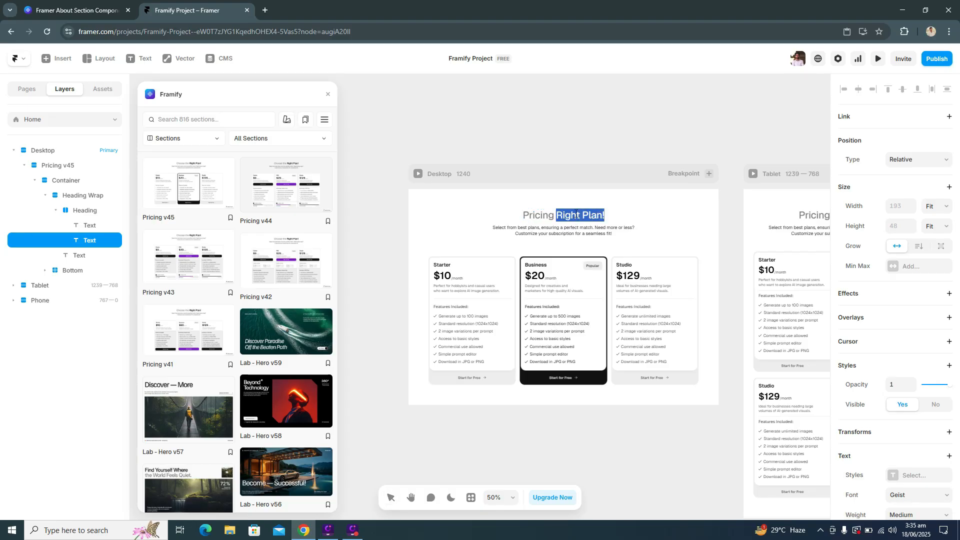
type("Plans")
key("BackSpace")
key("BackSpace")
key("BackSpace")
key("BackSpace")
key("BackSpace")
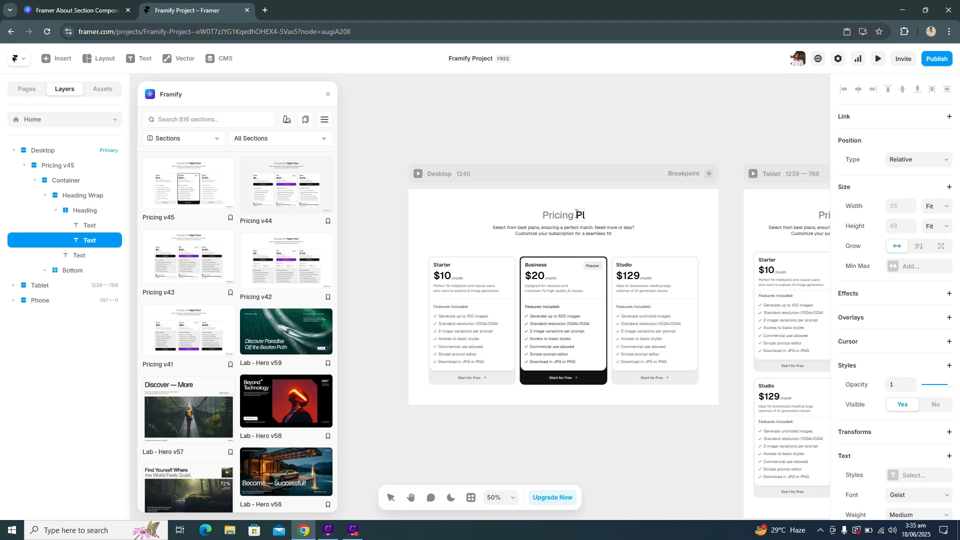
type("& Plans")
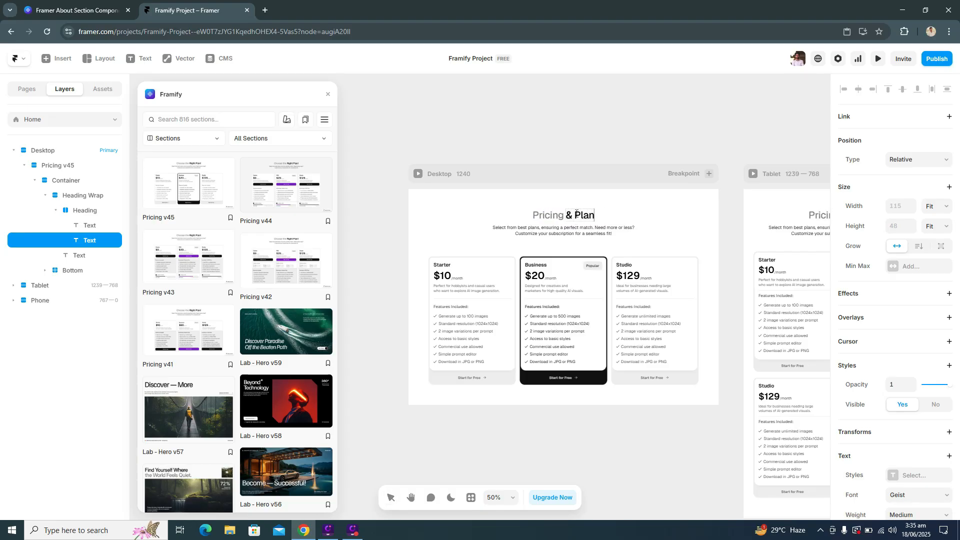
left_click(550, 134)
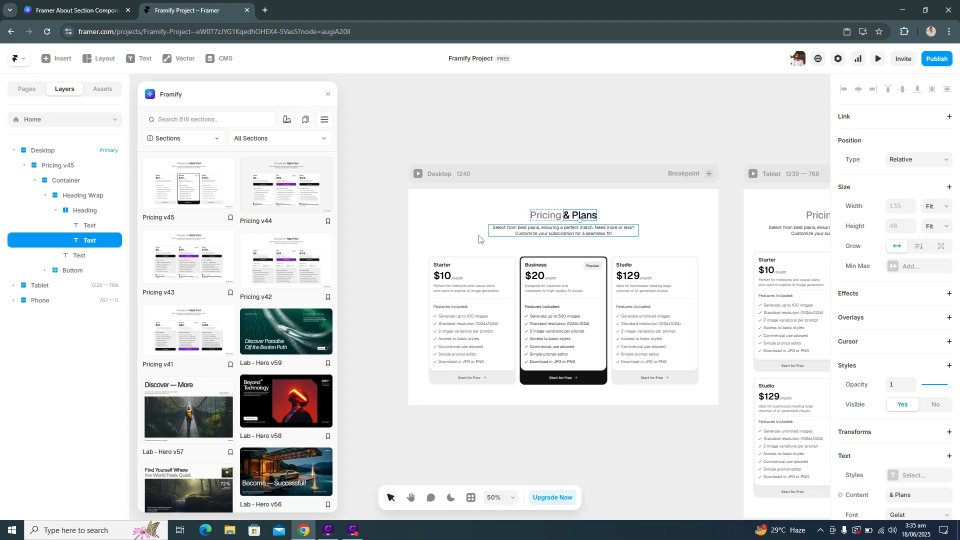
Compare the retitled pricing section across the Desktop, Tablet and Phone breakpoints.
left_click(399, 236)
scroll(398, 236, "right", 1)
scroll(400, 289, "down", 2)
scroll(398, 288, "down", 1)
scroll(426, 389, "up", 3)
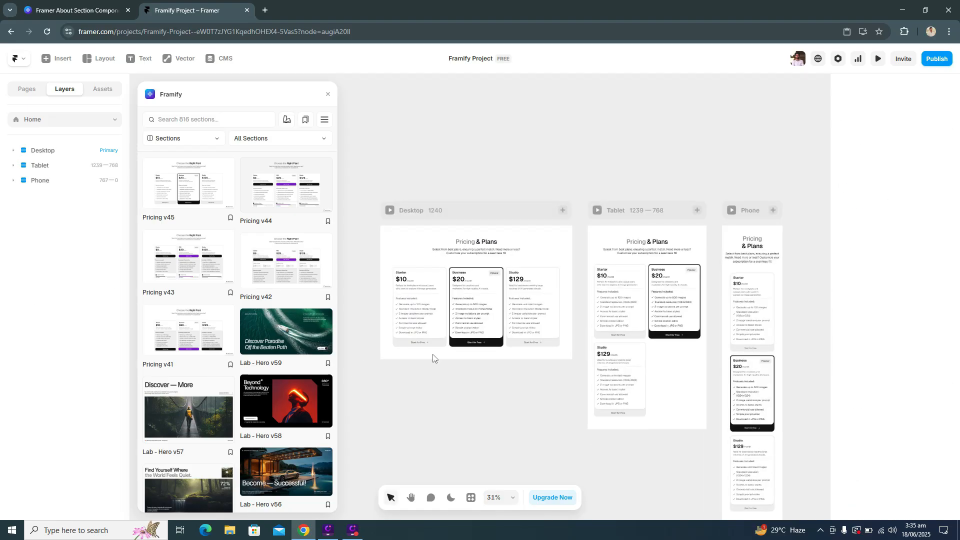
left_click(392, 190)
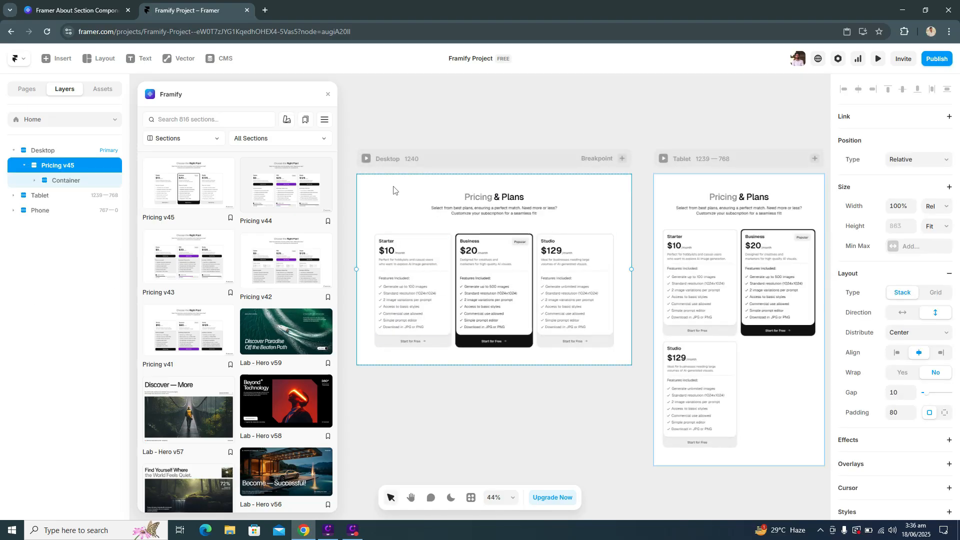
key("Delete")
left_click(455, 304)
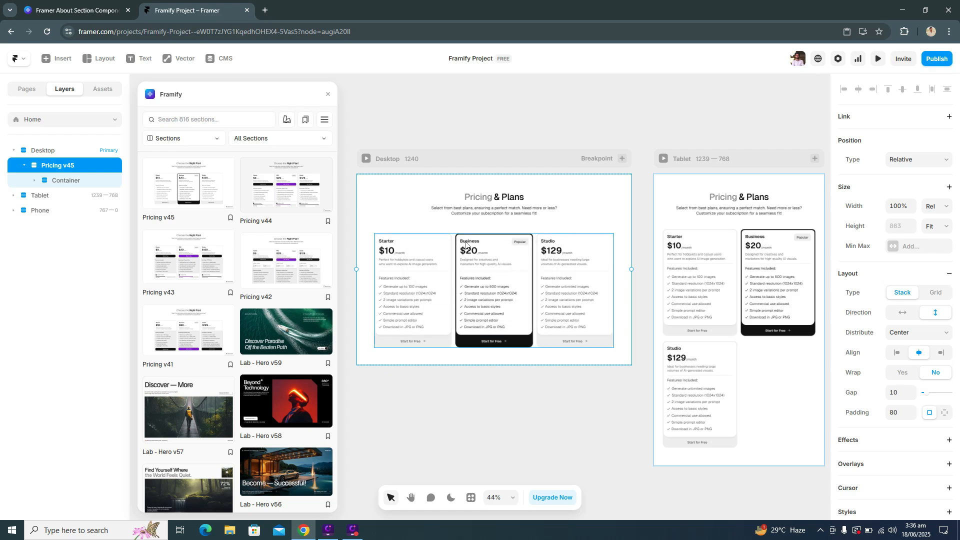
Search the text styles for "te" with the description under the desktop pricing heading selected.
left_click(483, 210)
scroll(905, 370, "down", 3)
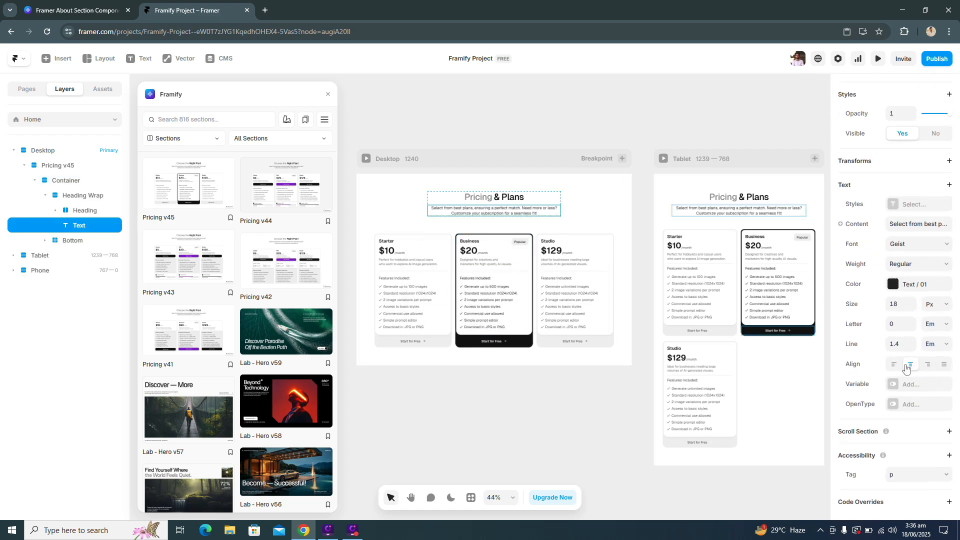
left_click(914, 205)
type("te")
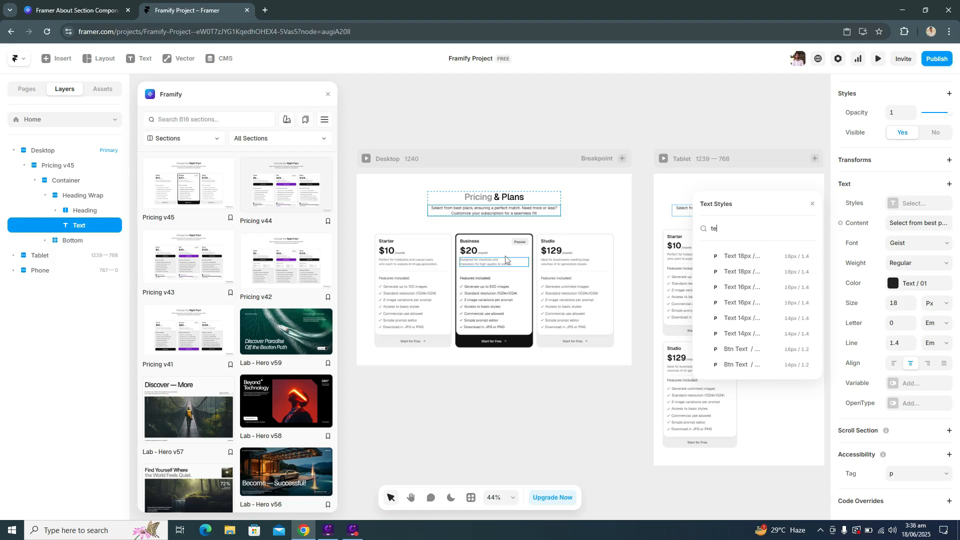
Search the text styles for "h" with the "& Plans" heading selected, close the list and select the Pricing v45 section.
left_click(508, 197)
type("hea")
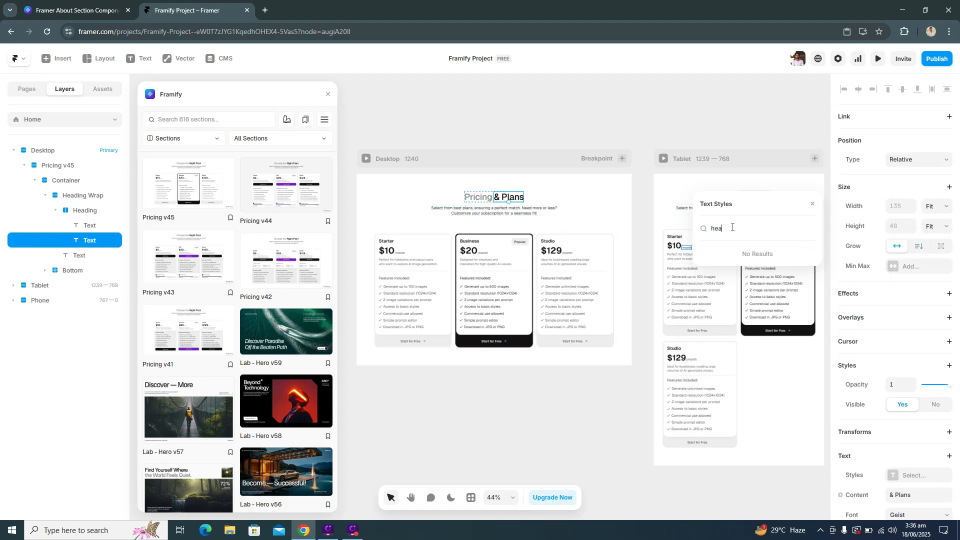
type("h")
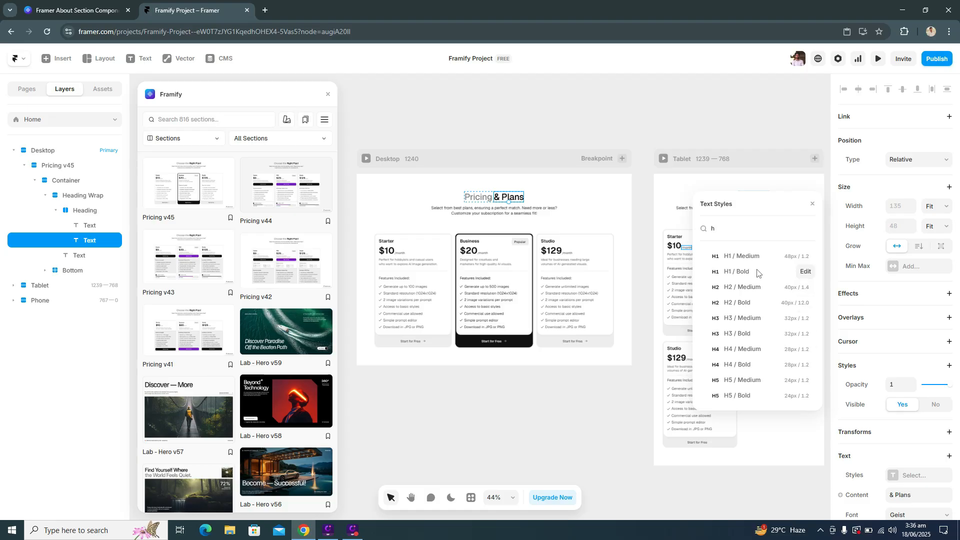
left_click(520, 419)
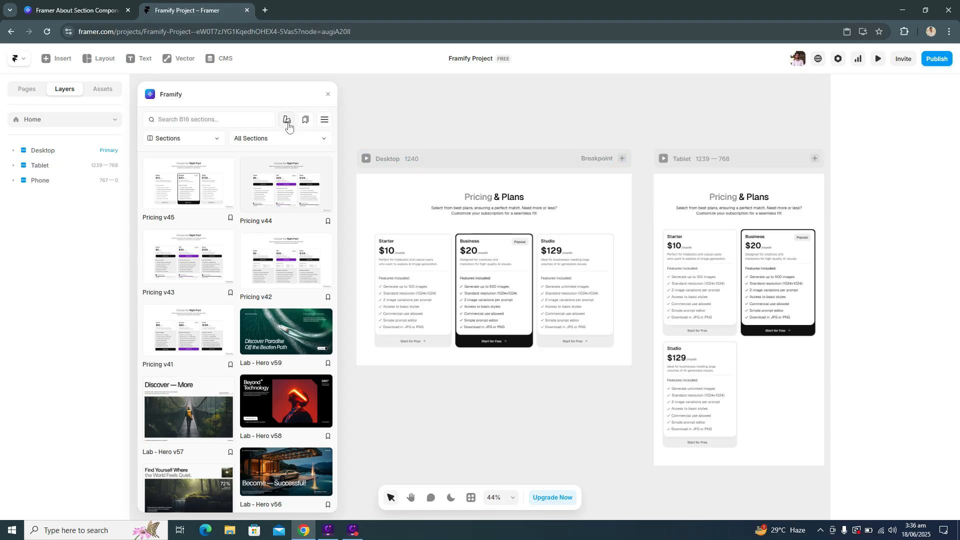
left_click(421, 183)
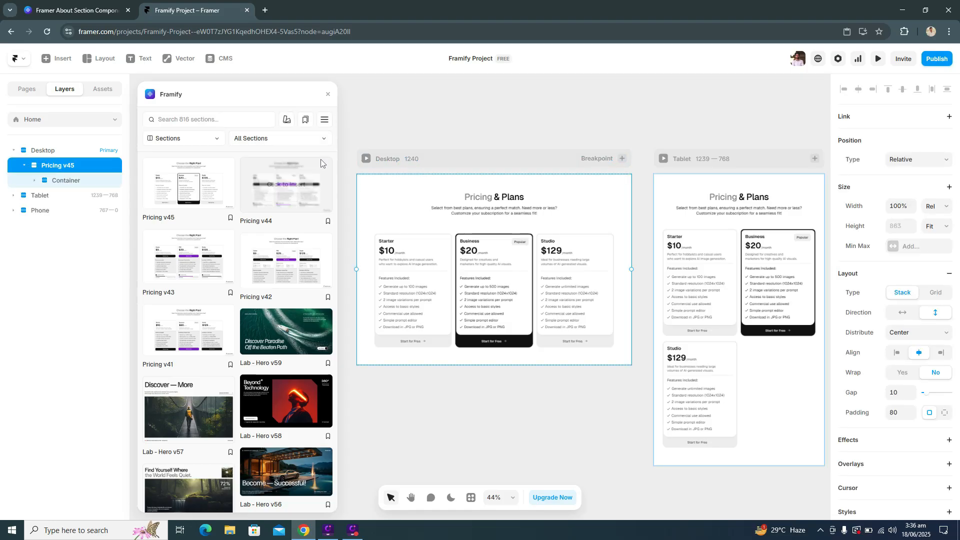
Create and save a new color palette named "Secondary" with the base color #006AFF in the Framify plugin.
left_click(287, 122)
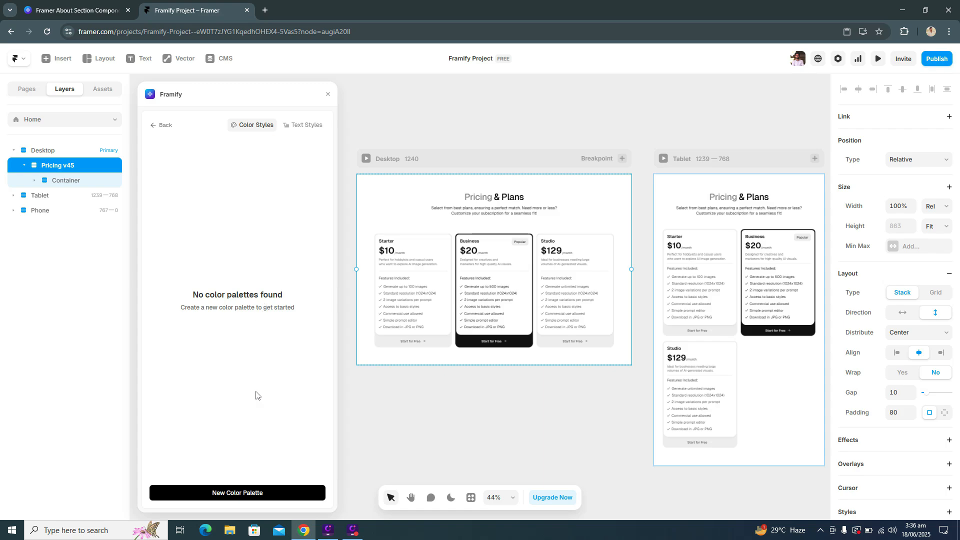
left_click(281, 497)
left_click_drag(260, 227, 326, 189)
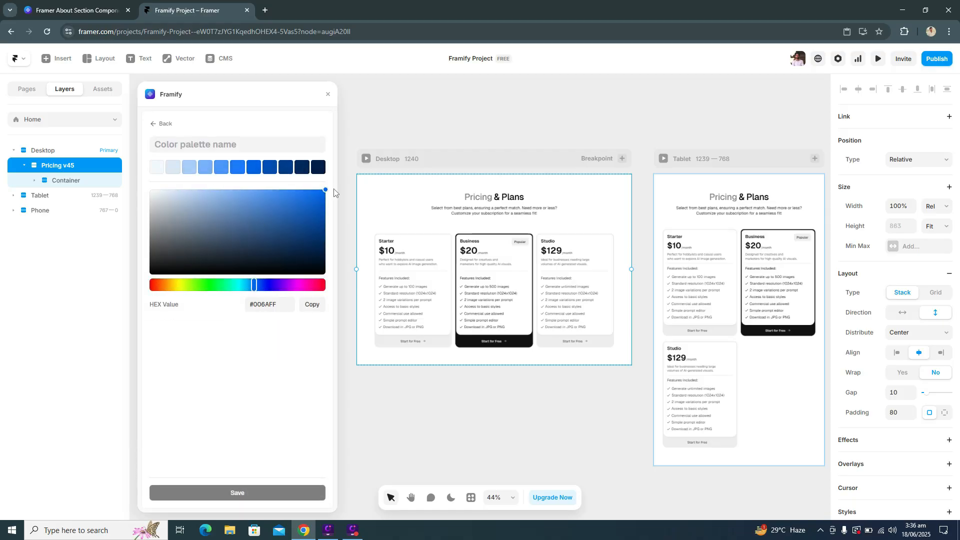
left_click(301, 144)
type("Secondary")
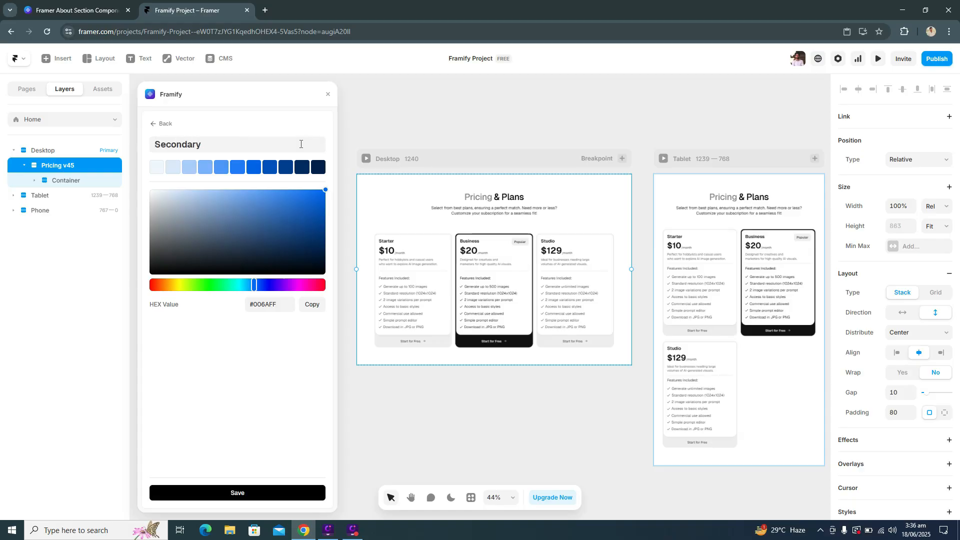
left_click(278, 493)
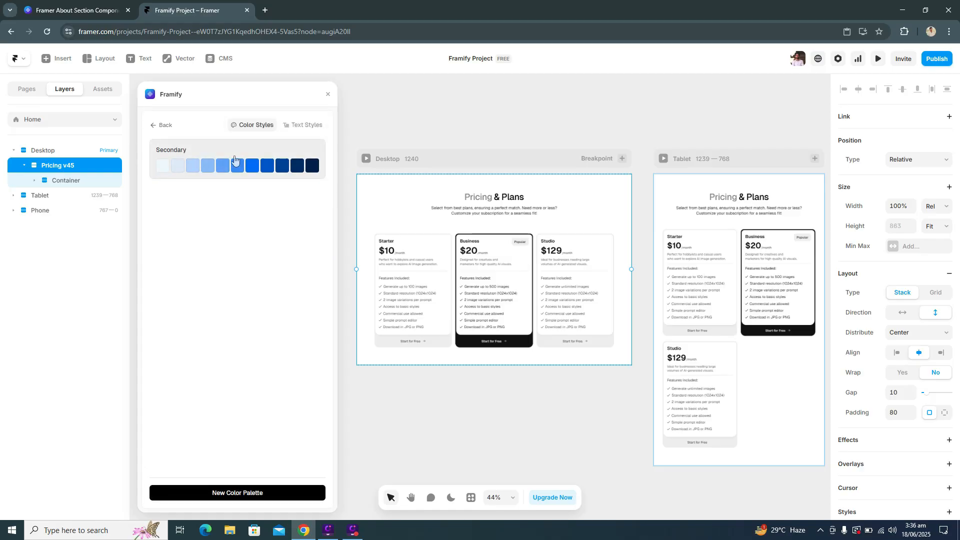
Examine the shades of the Secondary palette among the project's color styles, collapsing the text style groups.
left_click(98, 93)
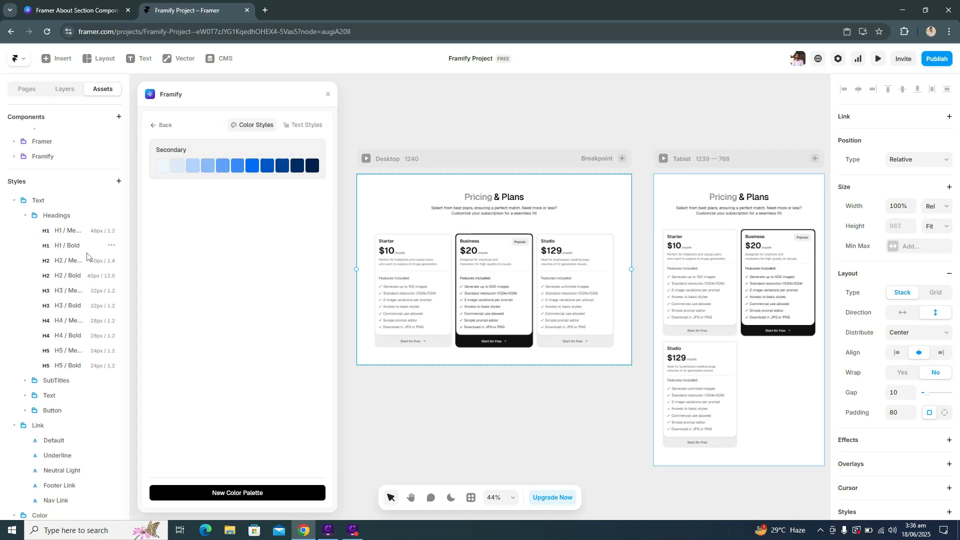
scroll(87, 257, "down", 3)
scroll(30, 250, "up", 5)
left_click(25, 264)
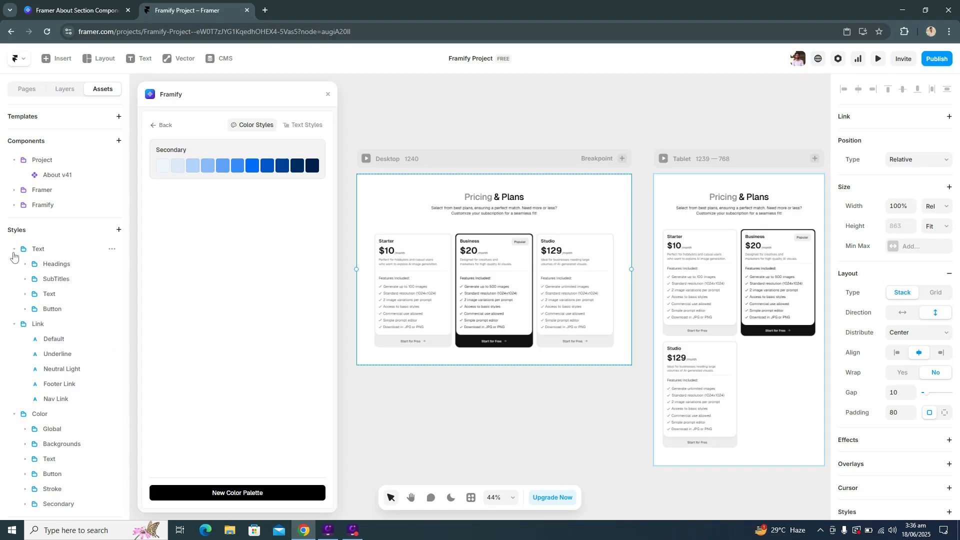
left_click(14, 250)
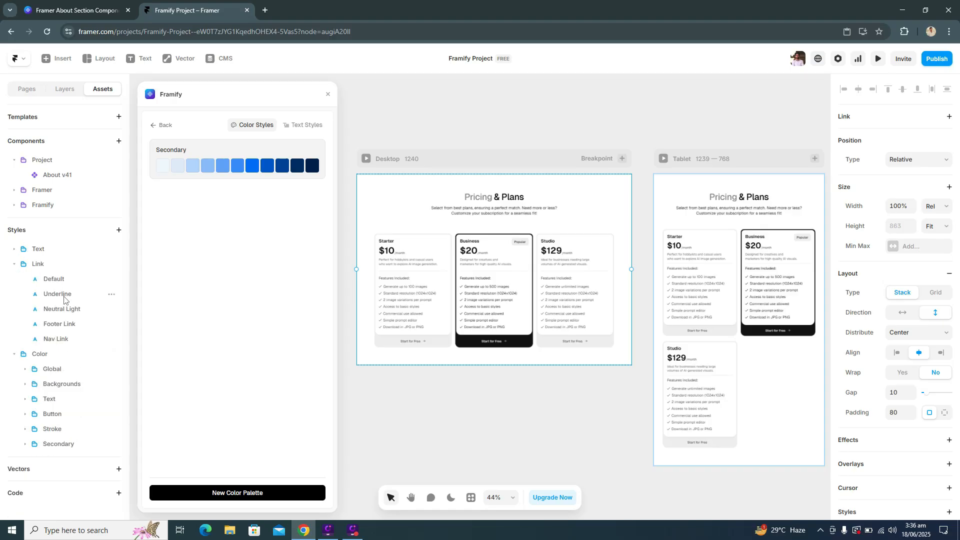
left_click(25, 444)
scroll(80, 321, "down", 3)
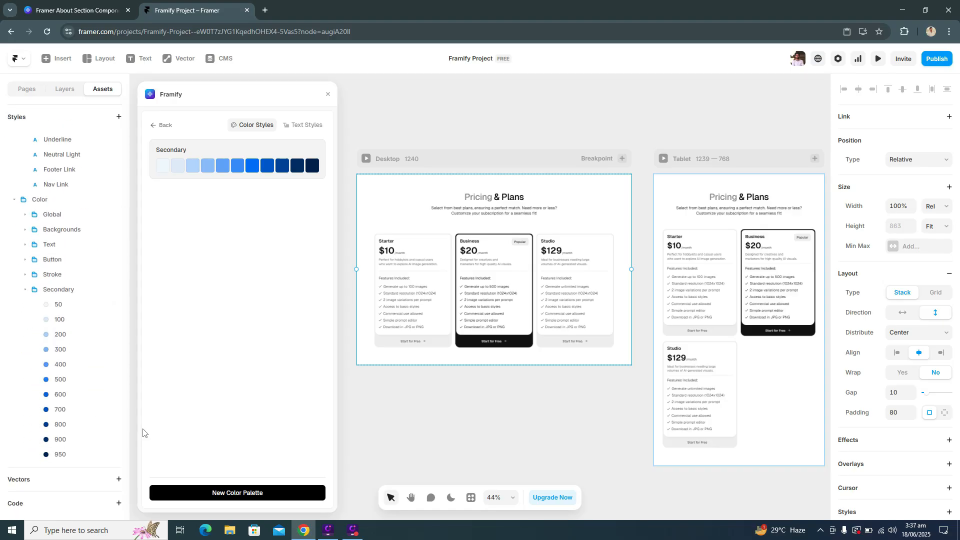
Recolor the Secondary palette to orange #FF5E1F, save it and check the shades in the project's color styles.
left_click(238, 160)
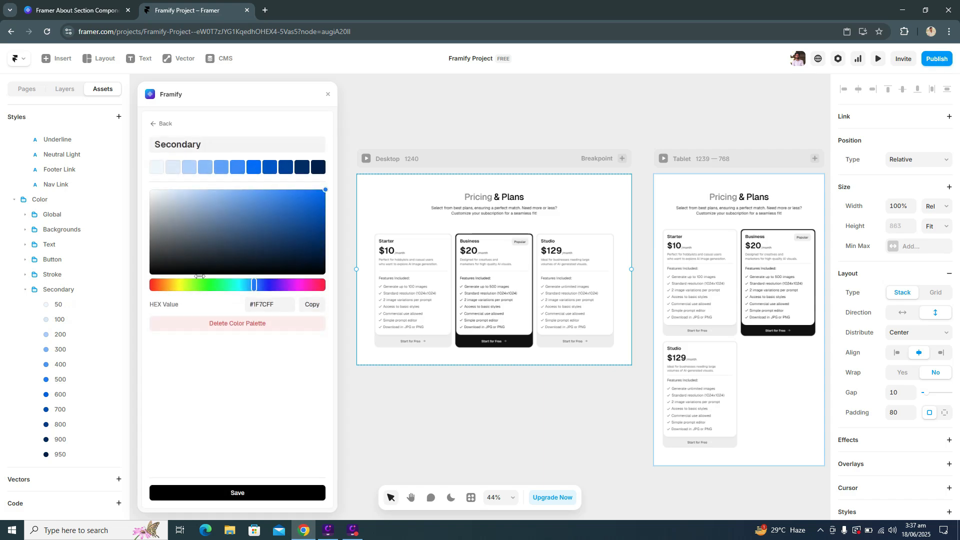
left_click_drag(199, 276, 158, 287)
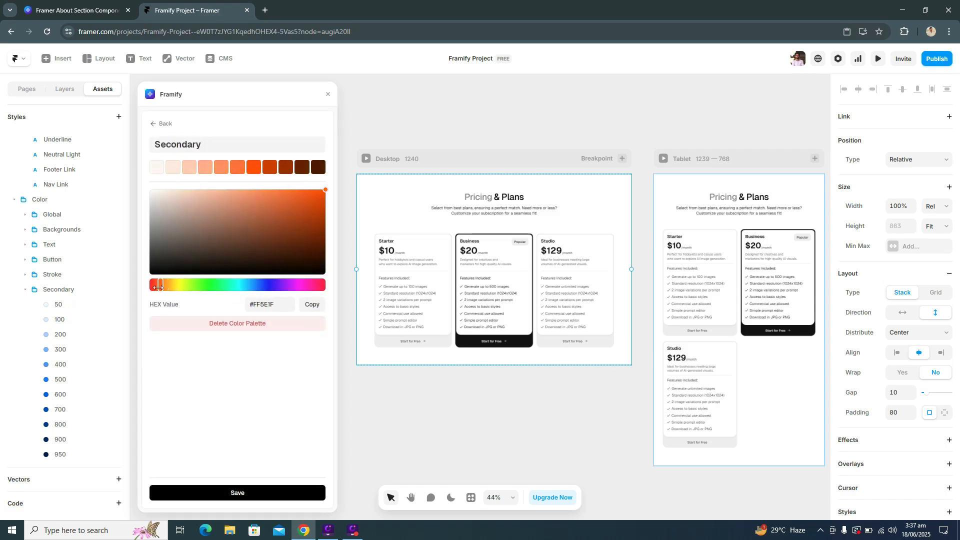
left_click(207, 493)
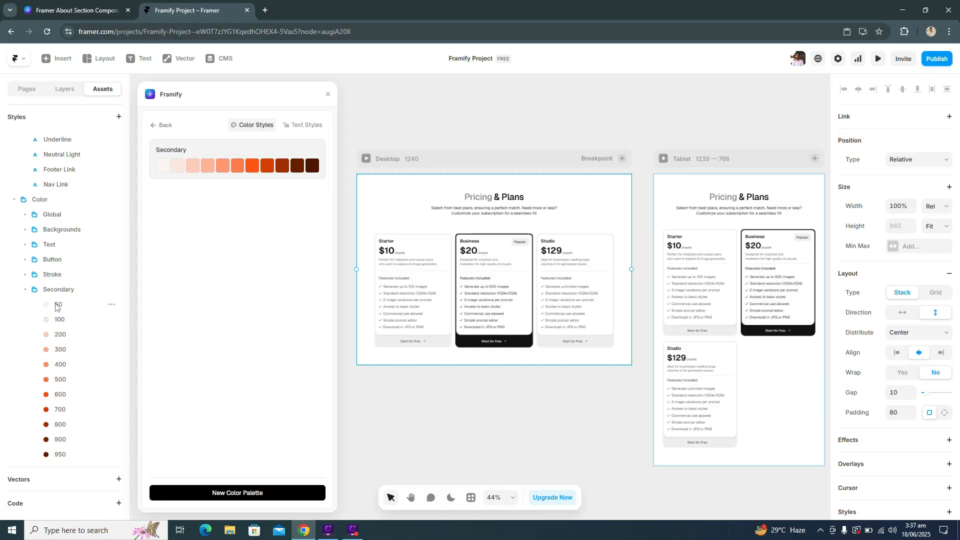
scroll(48, 361, "up", 1)
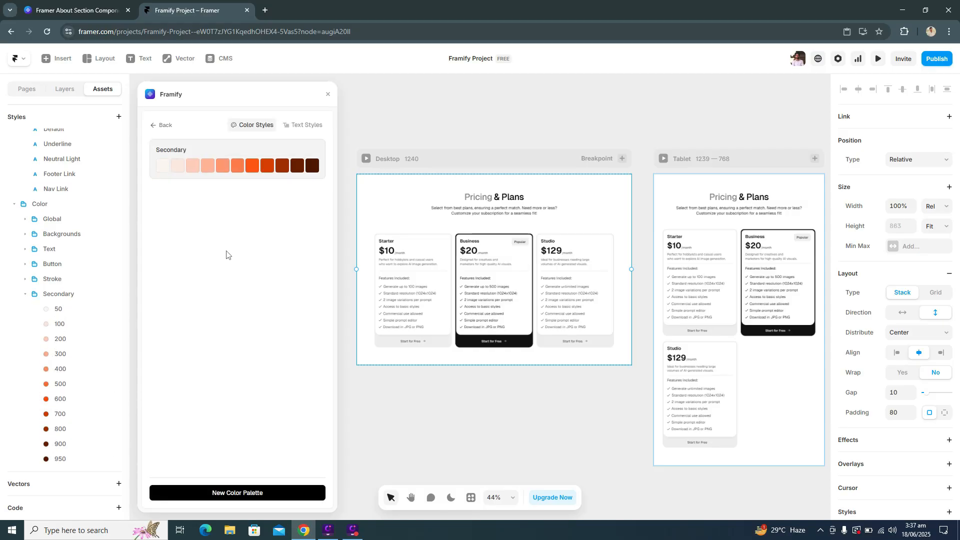
Set the heading font of the Framify text styles to DM Sans, keeping the Bold weight.
left_click(302, 126)
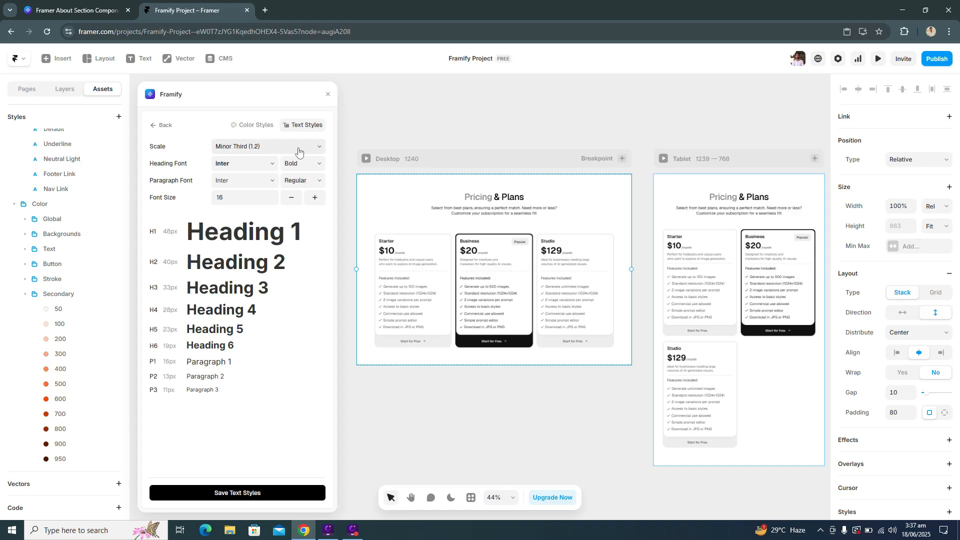
left_click(245, 166)
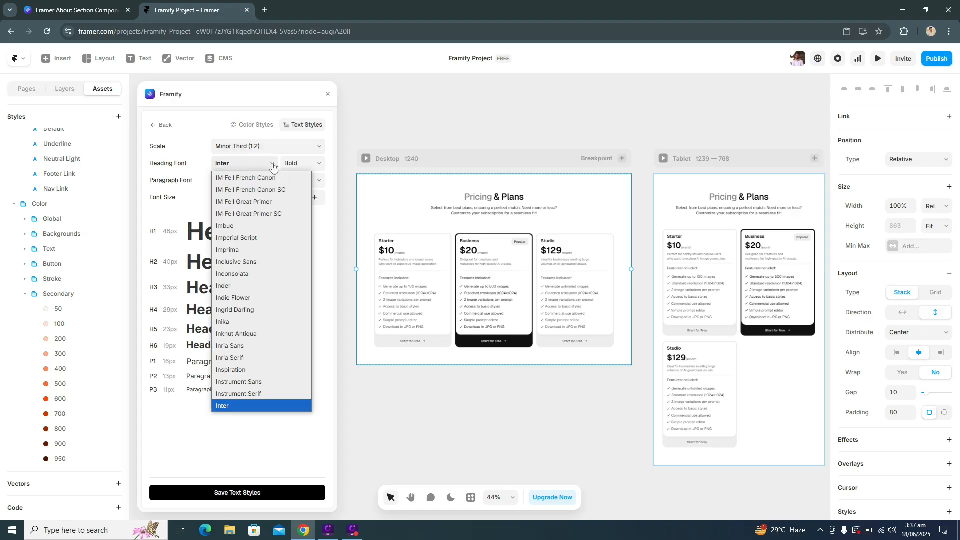
key("d")
key("m")
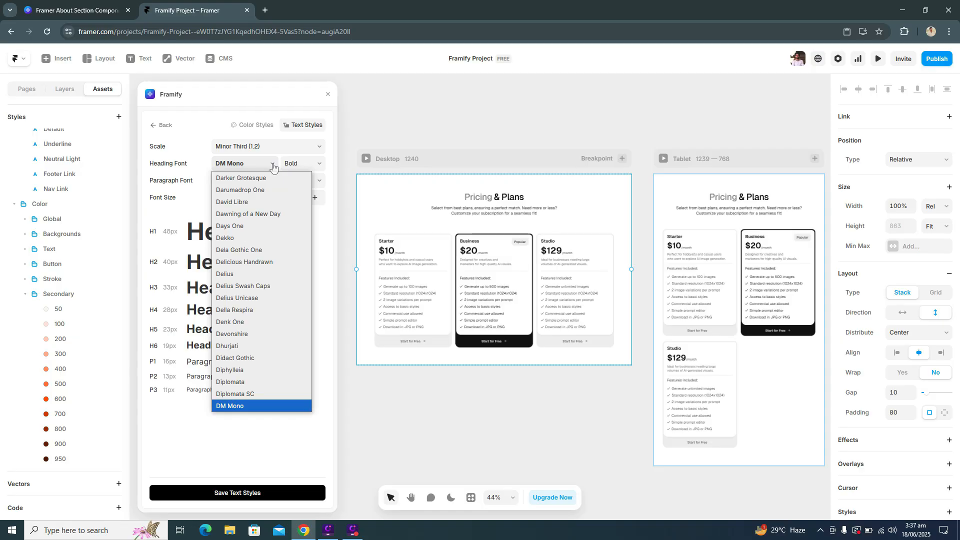
key("Down")
key("Return")
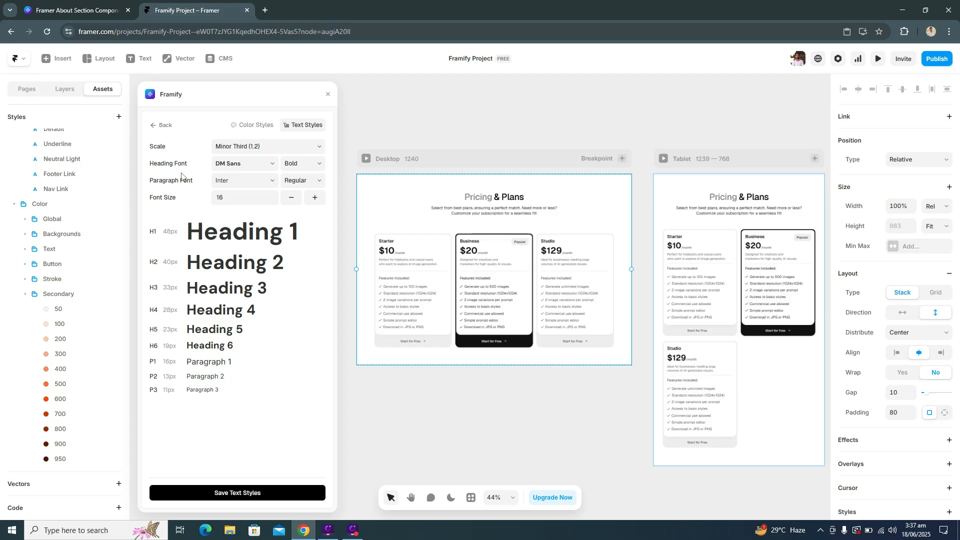
left_click(298, 164)
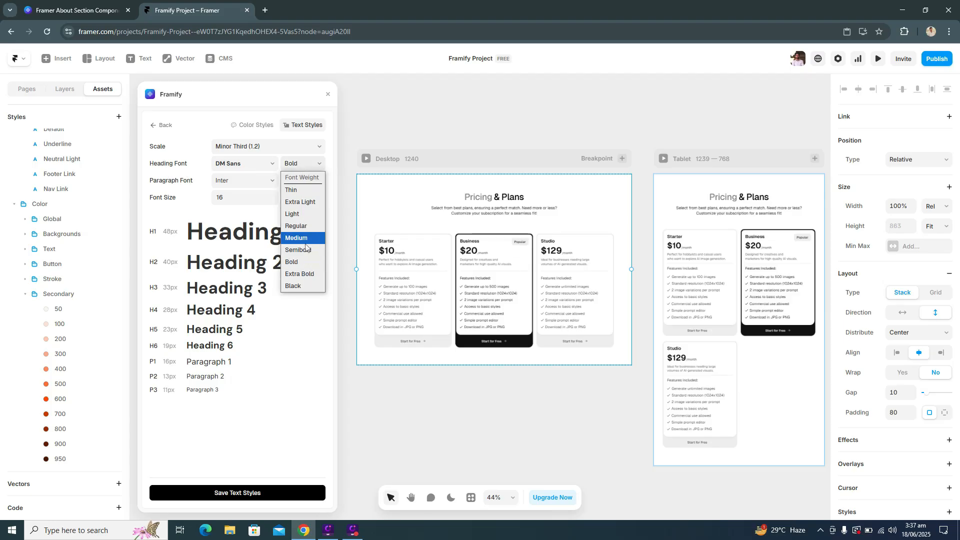
left_click(243, 185)
Set the paragraph font of the Framify text styles to Manrope, keeping the Regular weight.
left_click(242, 181)
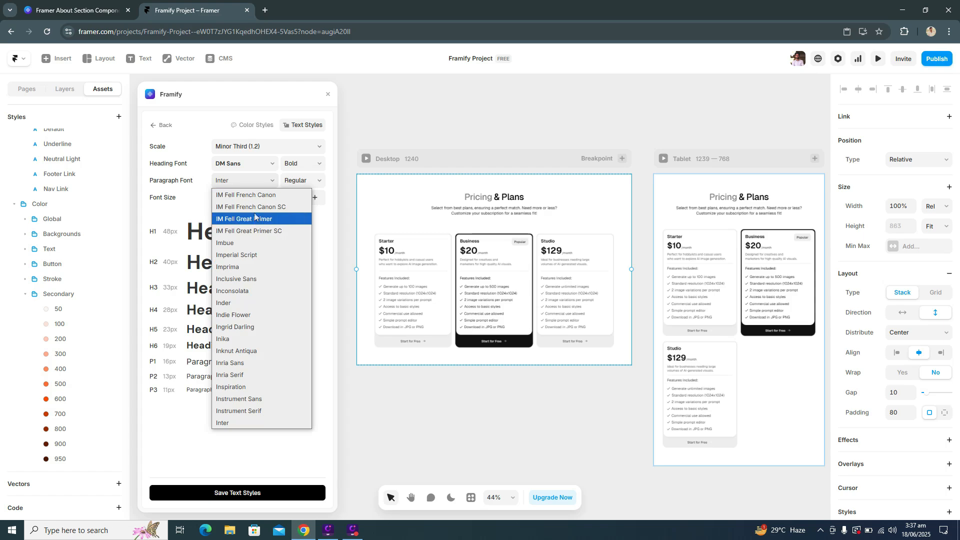
type("manr")
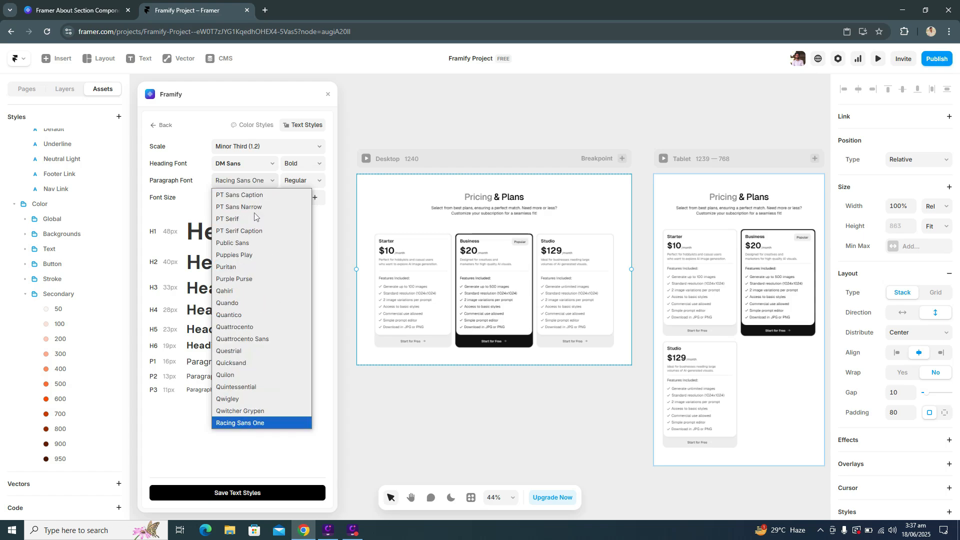
type("mand")
key("Return")
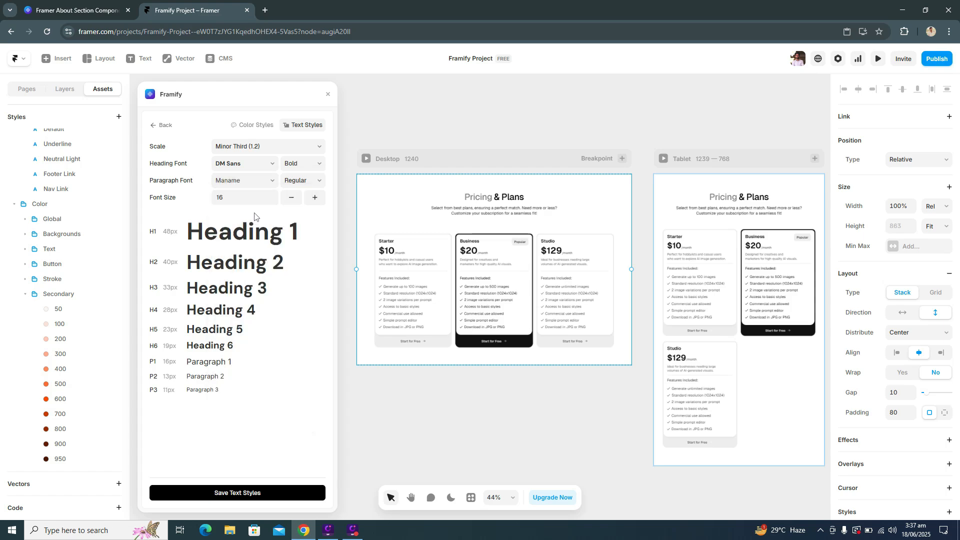
left_click(250, 181)
scroll(258, 311, "down", 3)
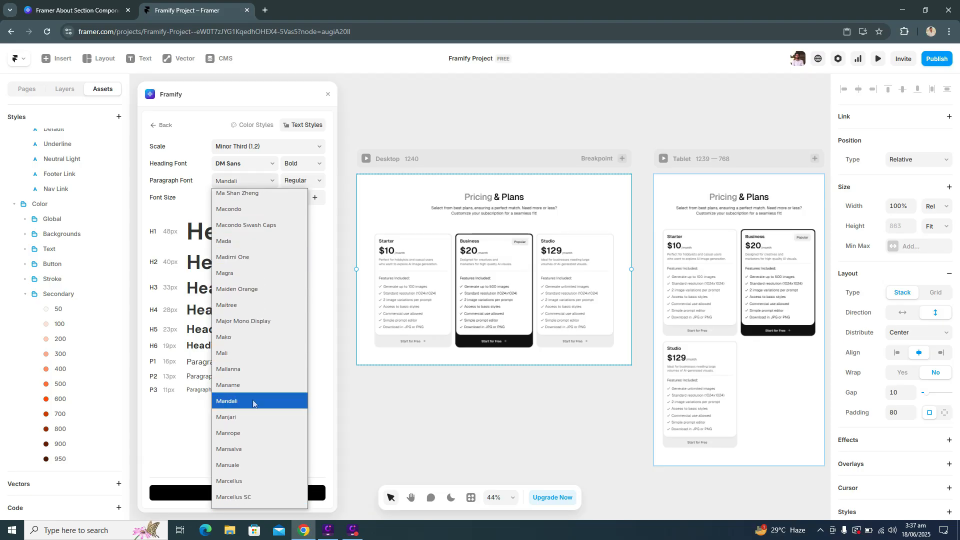
left_click(253, 432)
left_click(298, 181)
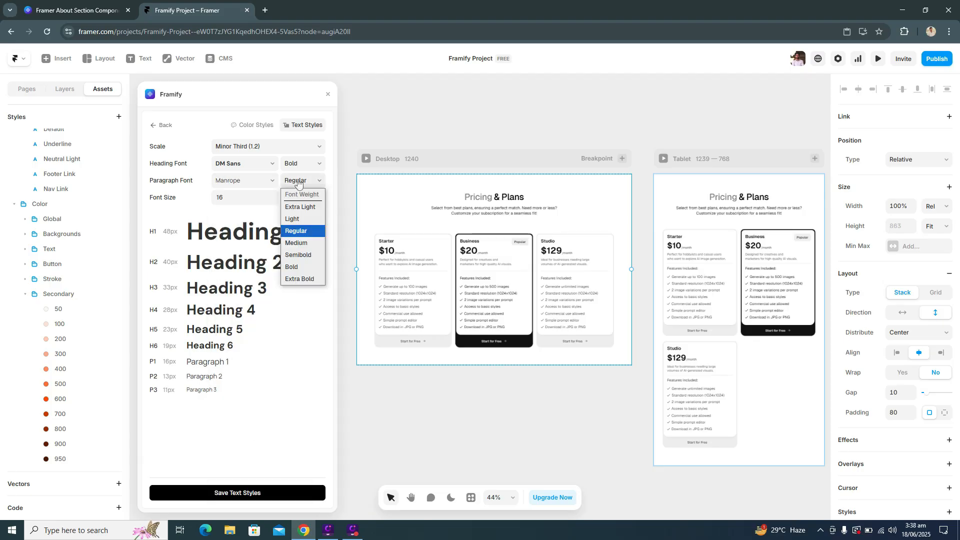
left_click(231, 230)
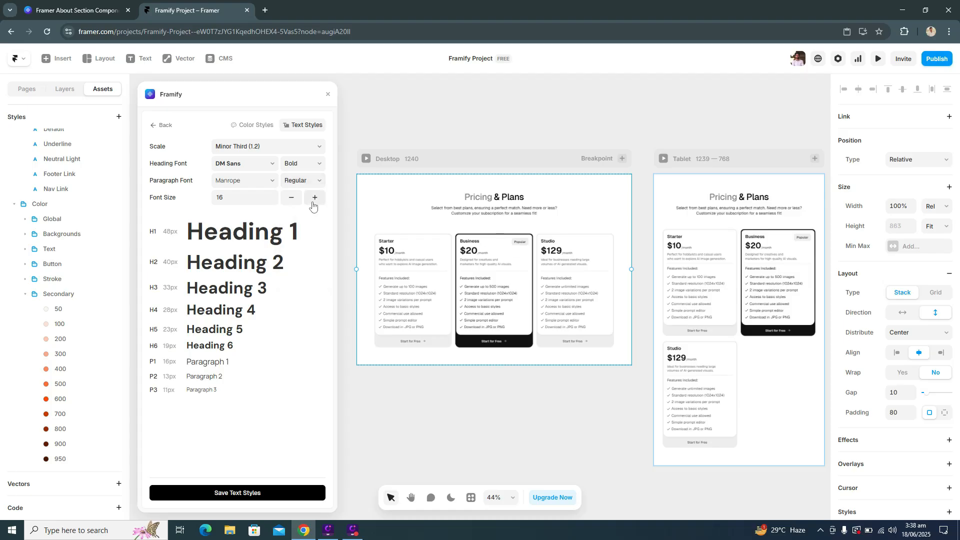
Set the font size to 20 and the scale to Major Third (1.25), and save the text styles.
left_click(314, 199)
left_click(315, 199)
left_click(314, 199)
left_click(315, 199)
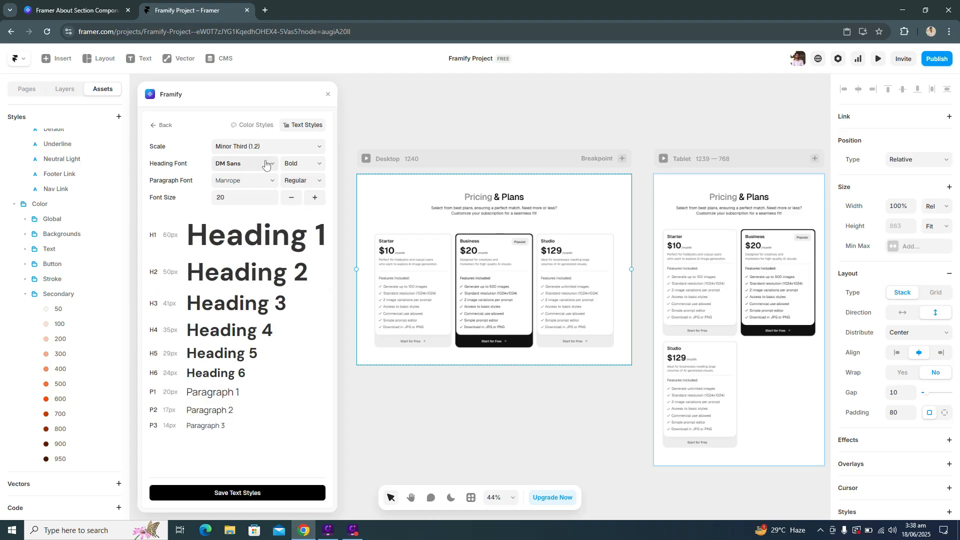
left_click(253, 150)
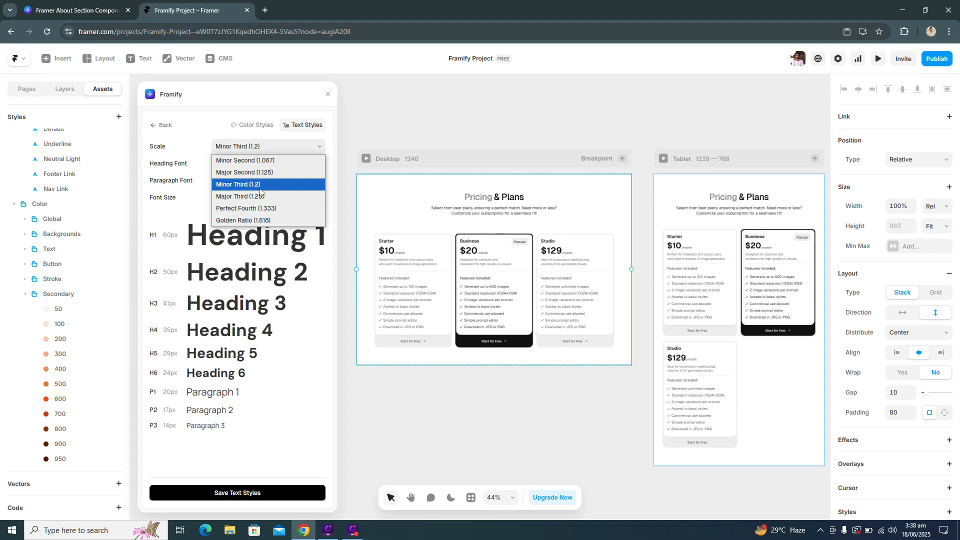
left_click(260, 196)
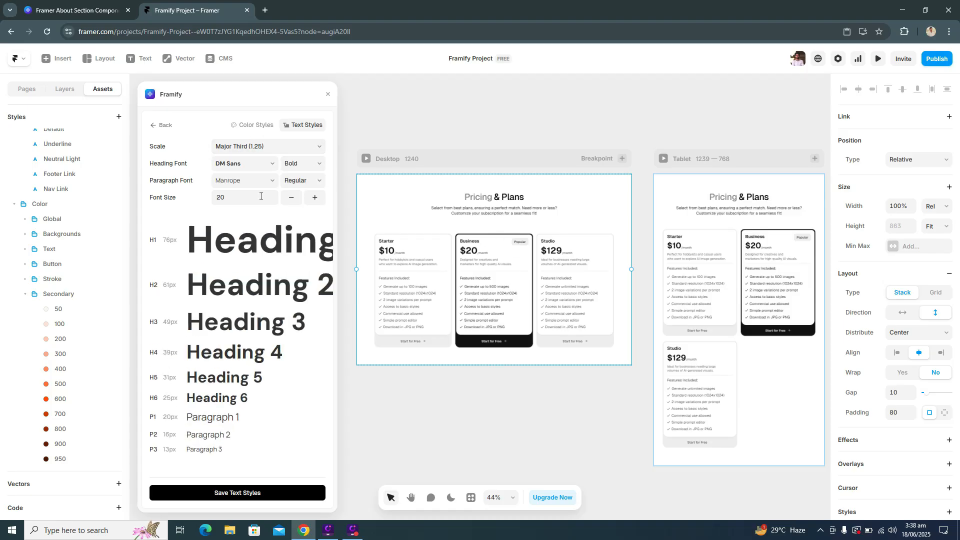
left_click(264, 499)
Inspect the saved text styles in the project's assets, opening the settings of Heading 2 through Heading 5.
scroll(28, 300, "up", 3)
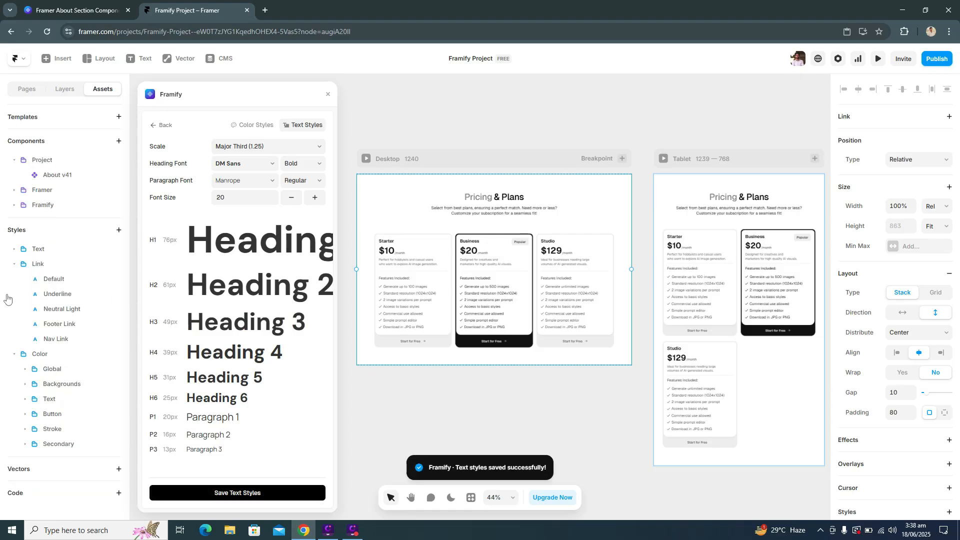
left_click(14, 264)
left_click(14, 279)
left_click(14, 249)
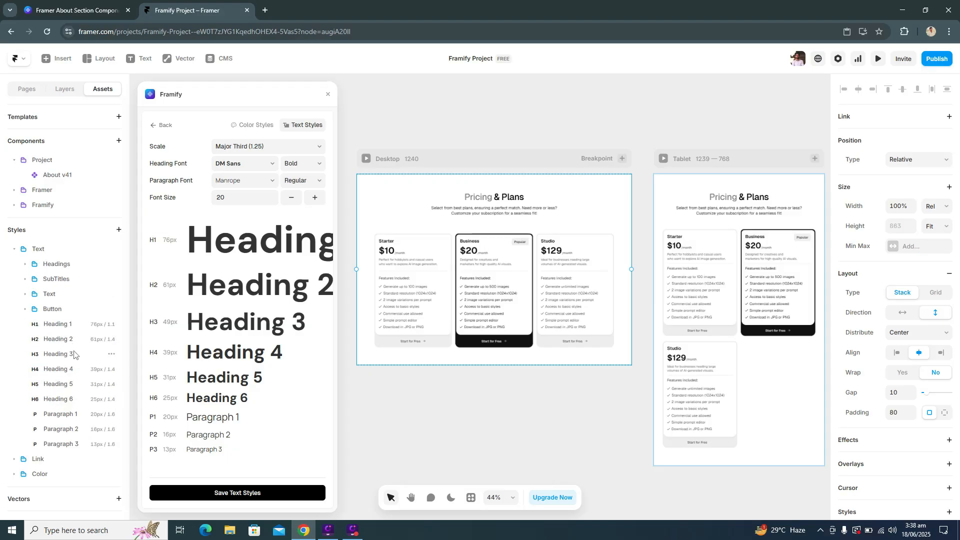
left_click(74, 326)
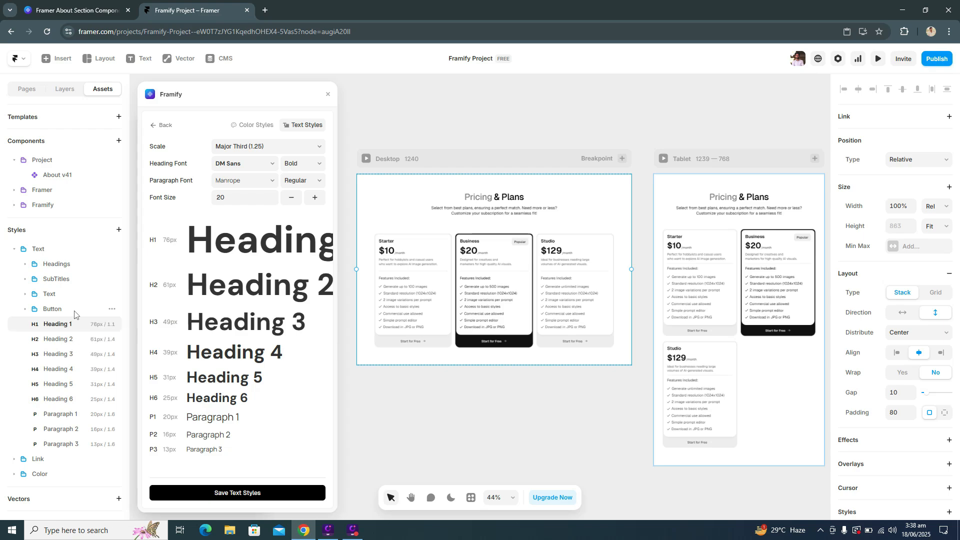
double_click(73, 339)
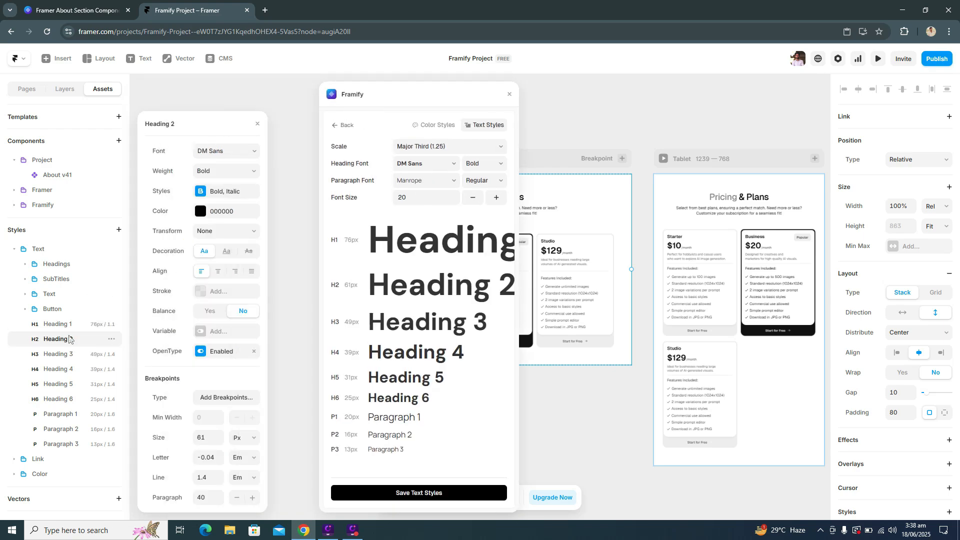
double_click(59, 354)
double_click(58, 368)
double_click(59, 384)
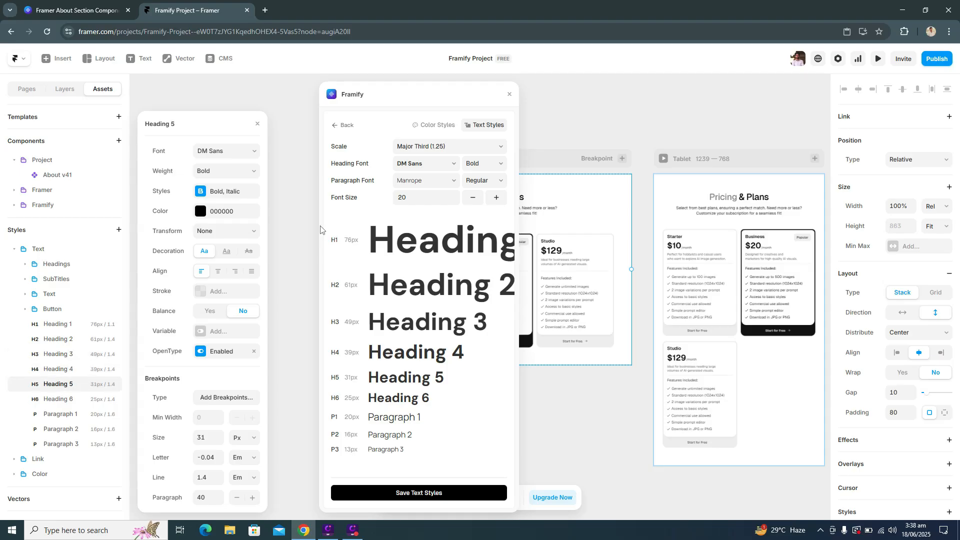
Set the heading font of the Framify text styles to Albert Sans and save the text styles.
left_click(415, 164)
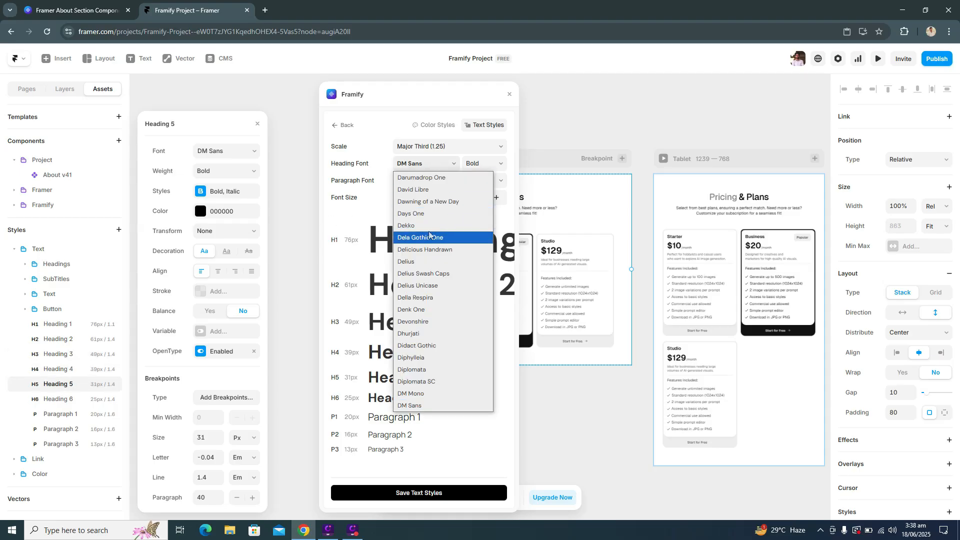
scroll(467, 287, "down", 10)
scroll(460, 255, "up", 15)
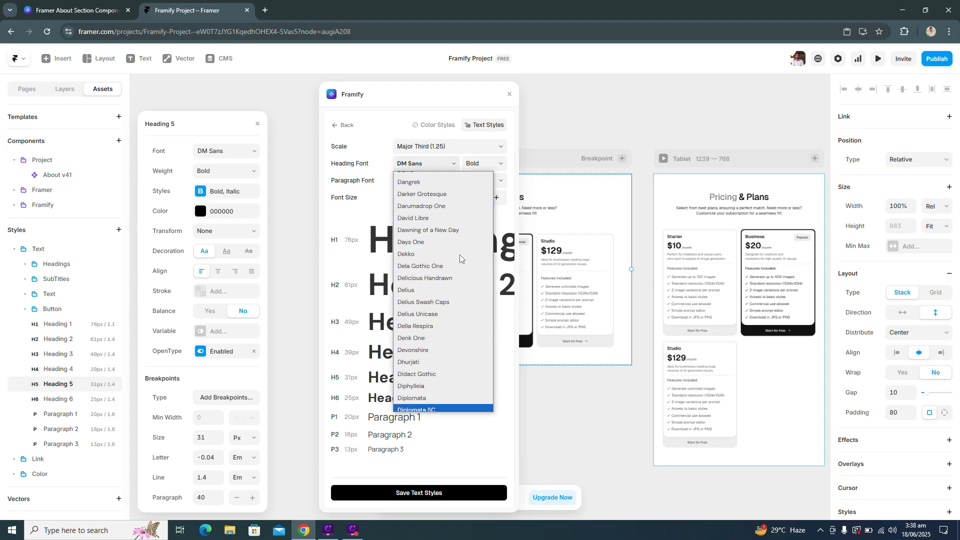
scroll(460, 252, "up", 15)
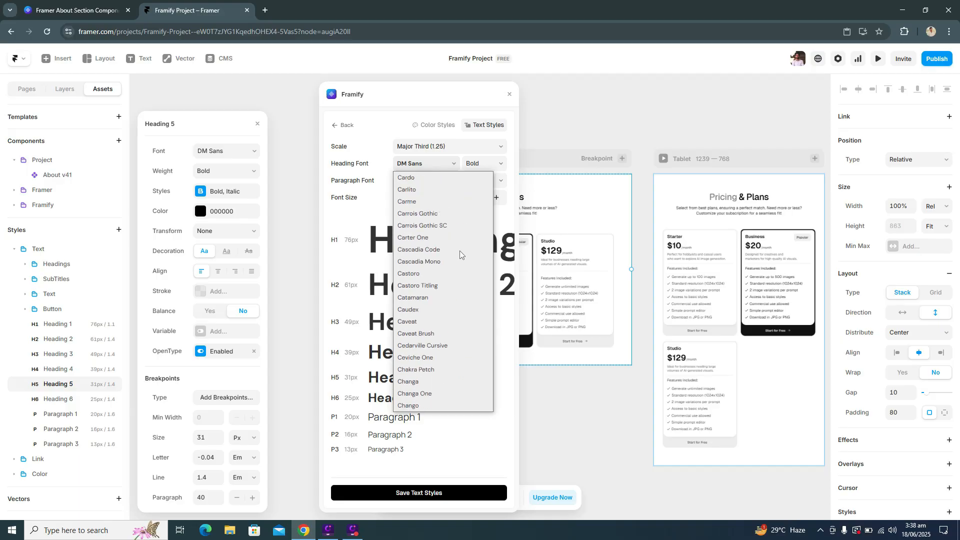
type("alb")
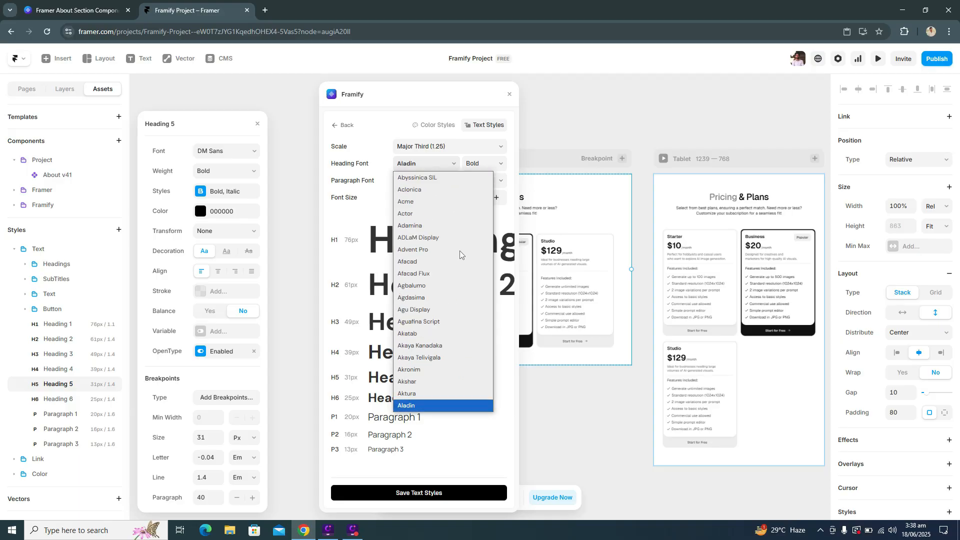
key("Return")
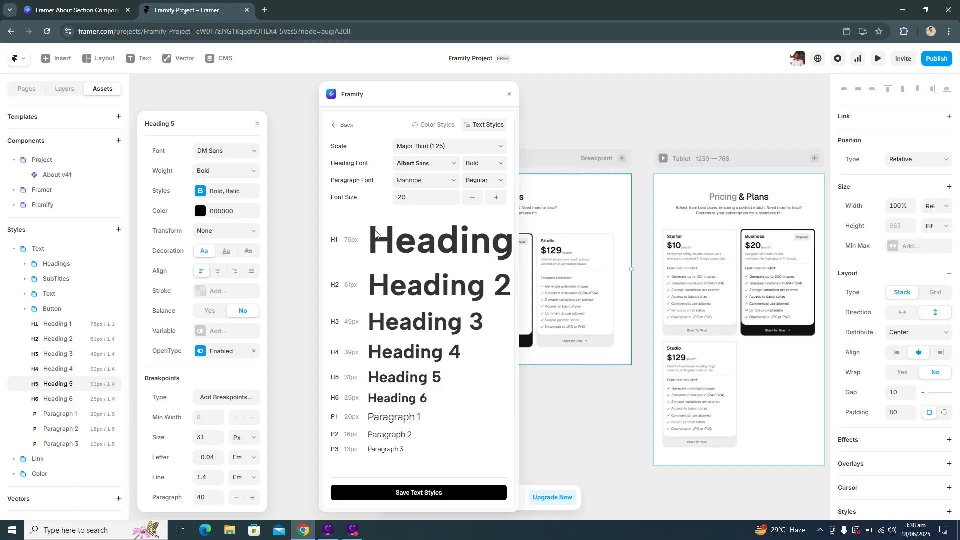
left_click(404, 501)
Inspect the saved Heading 4 and Heading 1 text styles in the project's assets and close the style settings.
left_click(57, 369)
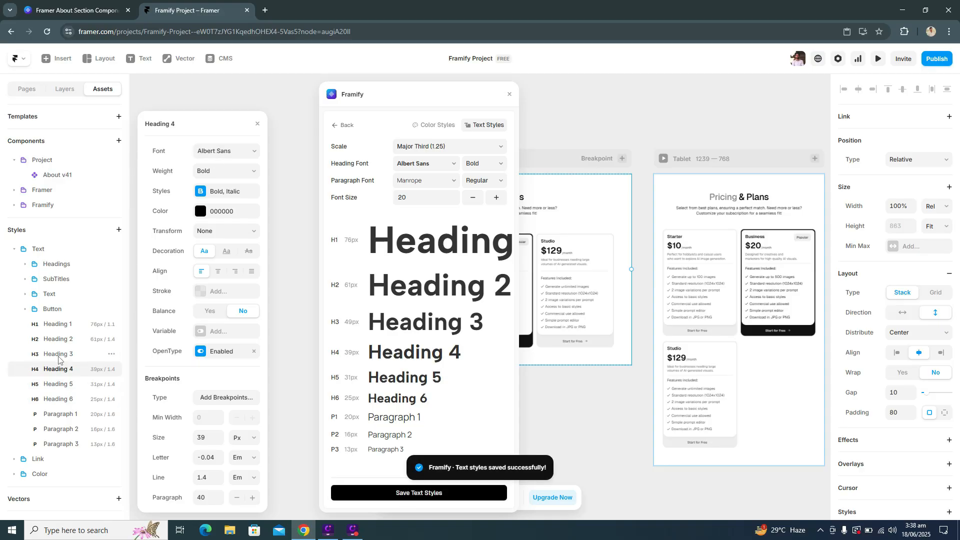
left_click(69, 325)
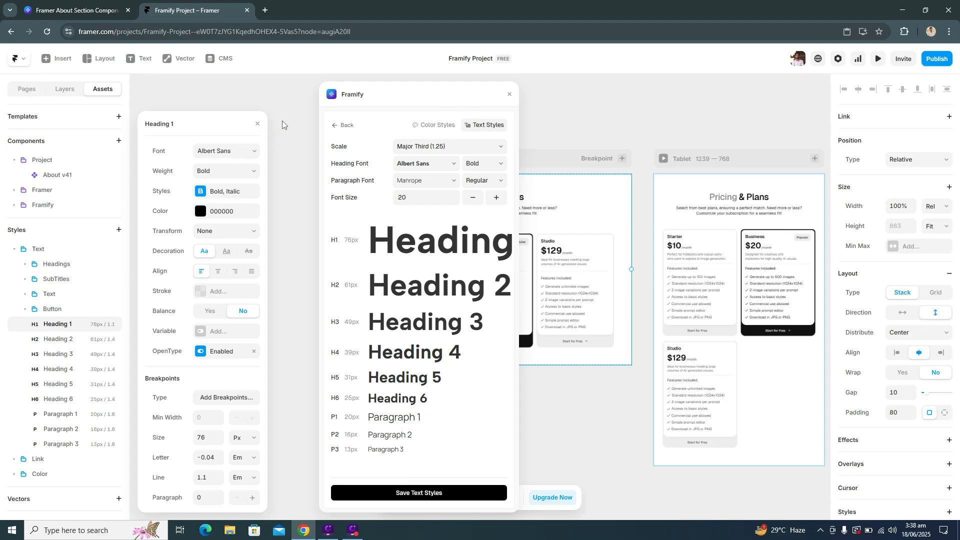
left_click(258, 124)
Move the Framify window off the canvas frames and create a new Framify collection named Client Project.
left_click_drag(391, 90, 220, 92)
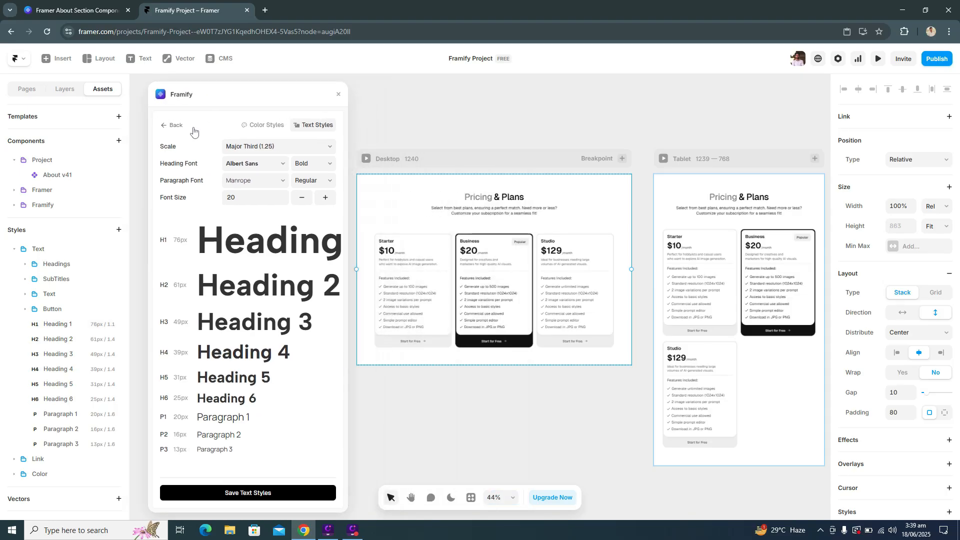
left_click(173, 126)
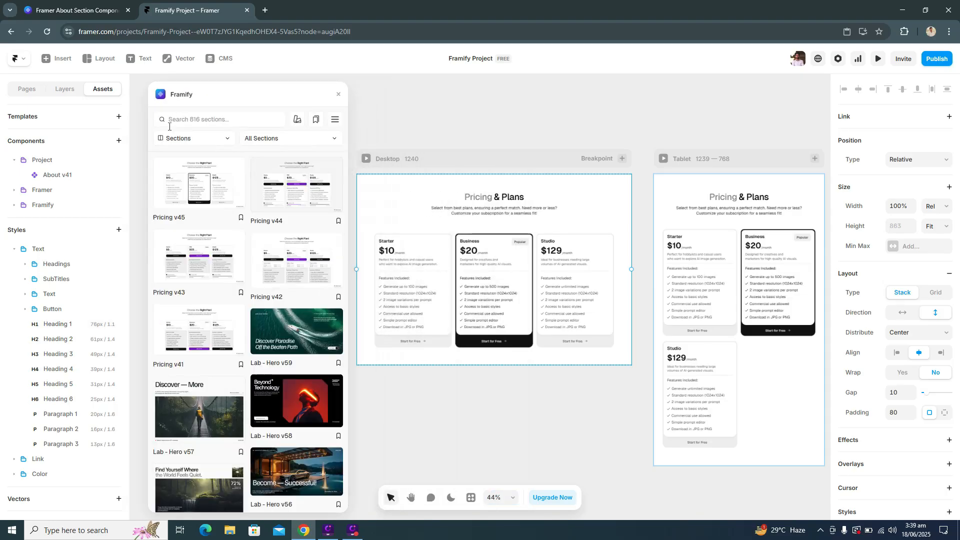
left_click(316, 120)
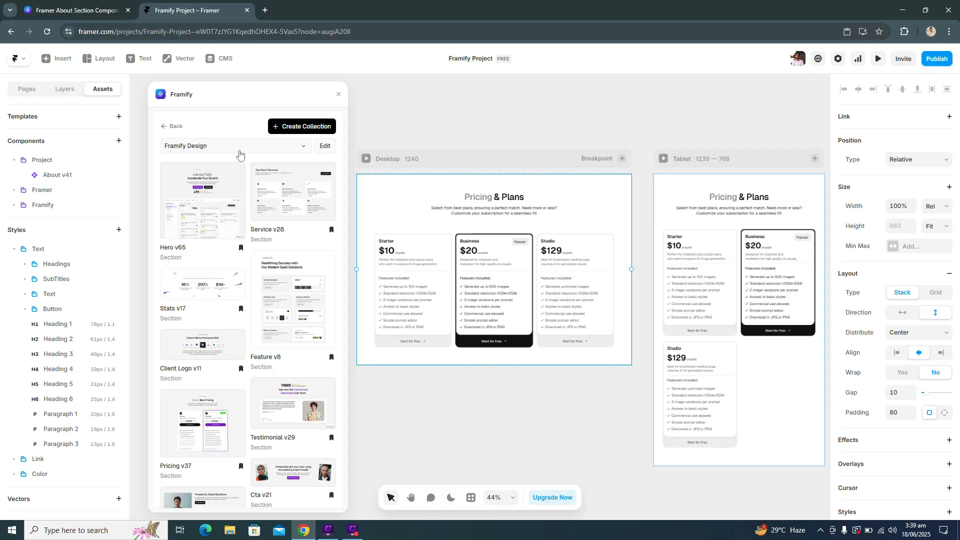
left_click(301, 134)
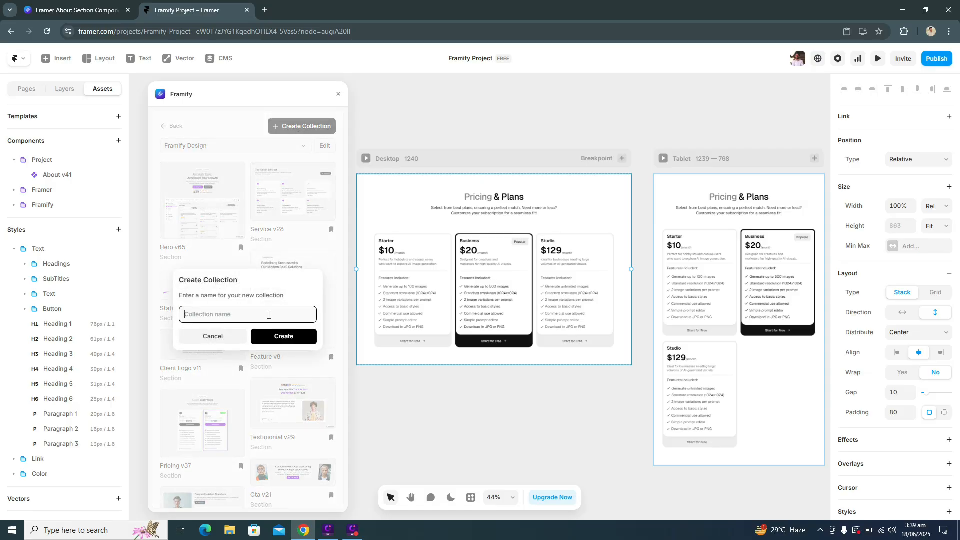
type("Client Project")
key("Return")
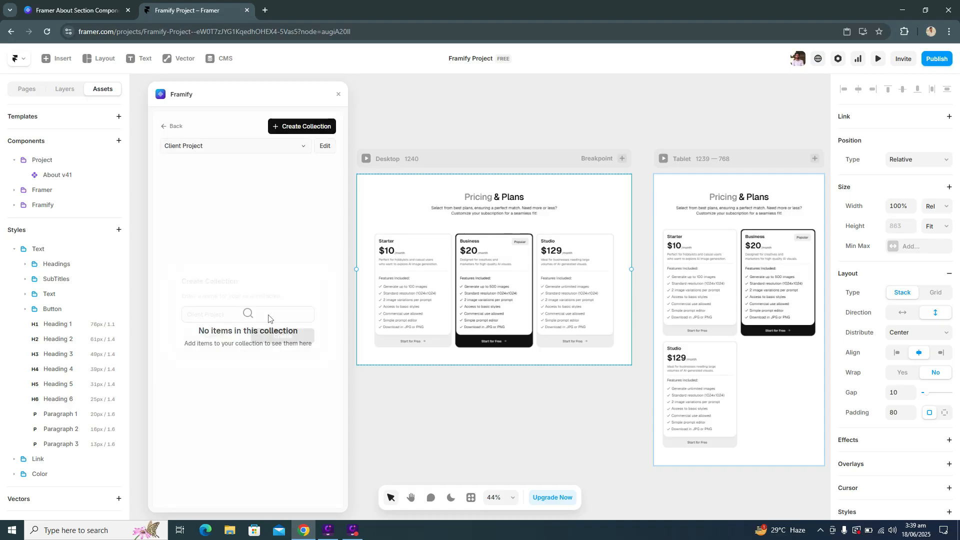
Add the Pricing v43, Lab - Hero v57 and Feature v36 sections to the Client Project collection.
left_click(176, 127)
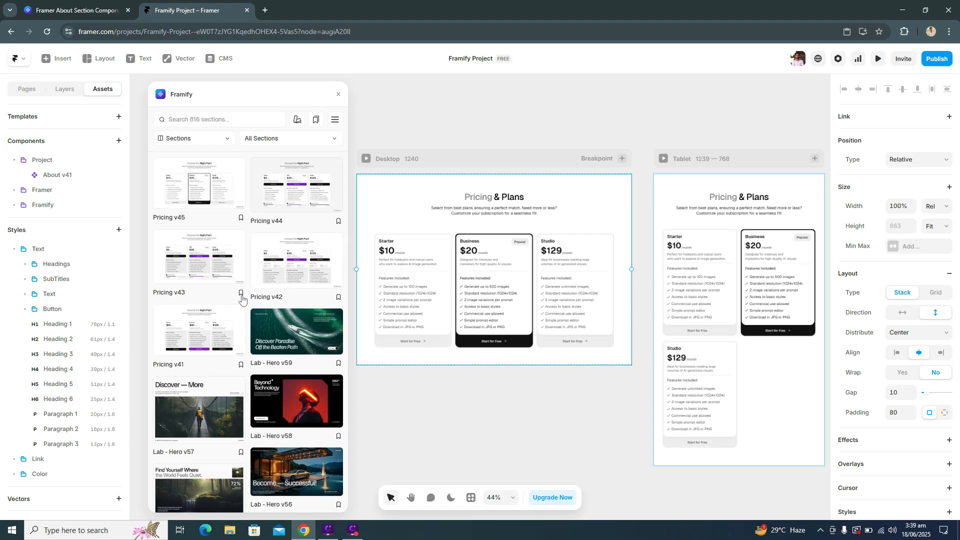
left_click(241, 294)
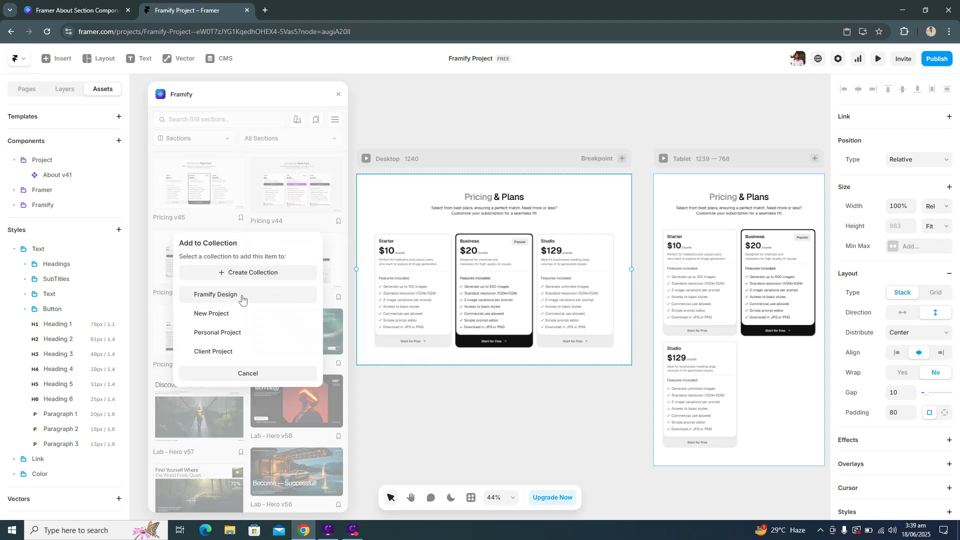
left_click(247, 353)
scroll(235, 340, "down", 5)
left_click(239, 253)
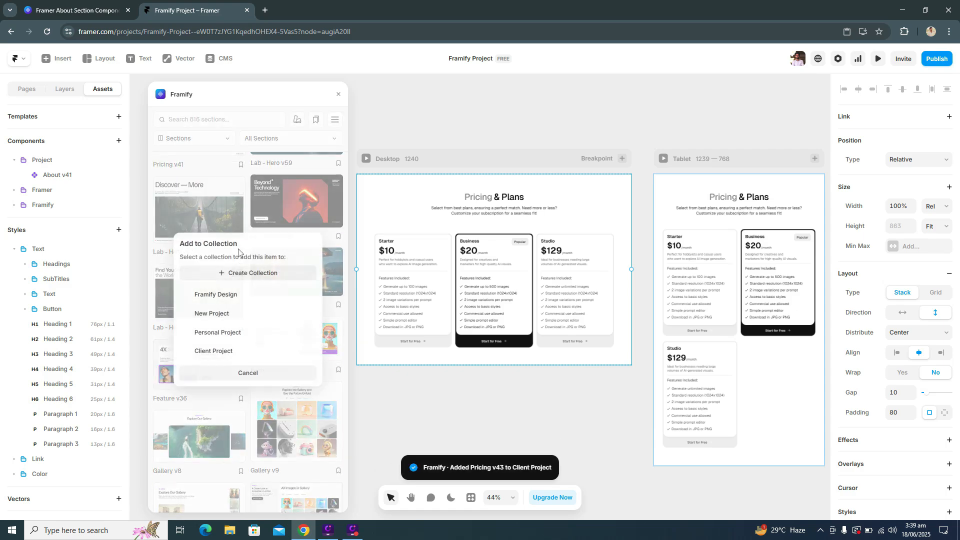
left_click(245, 349)
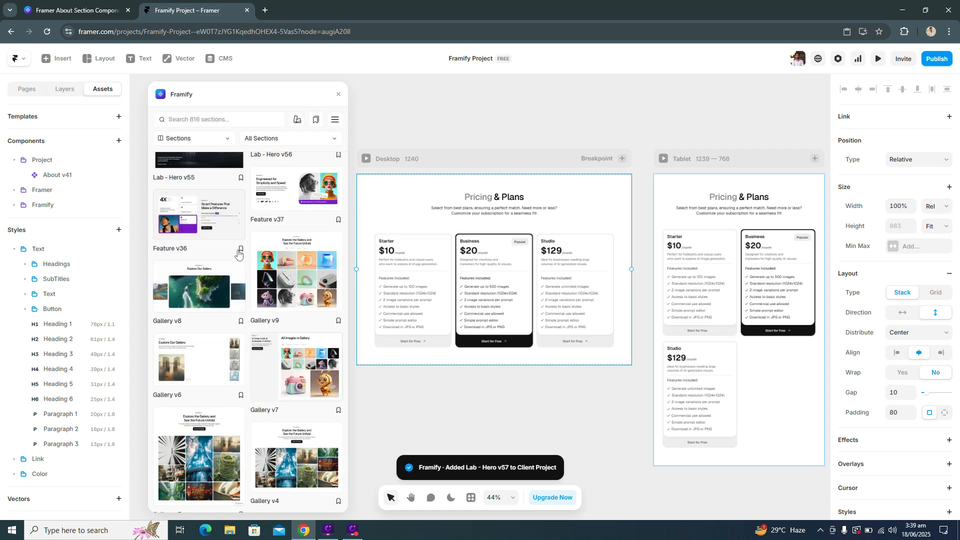
left_click(240, 321)
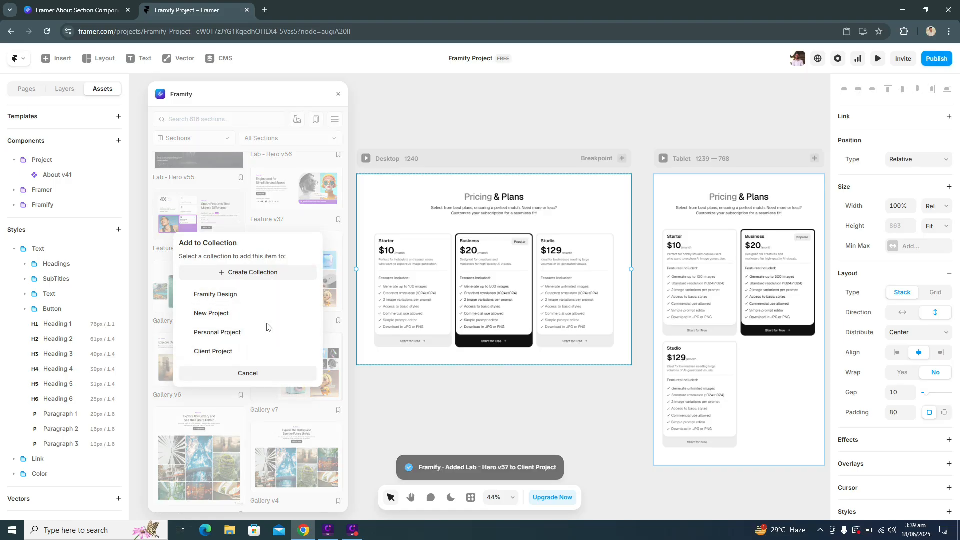
left_click(258, 352)
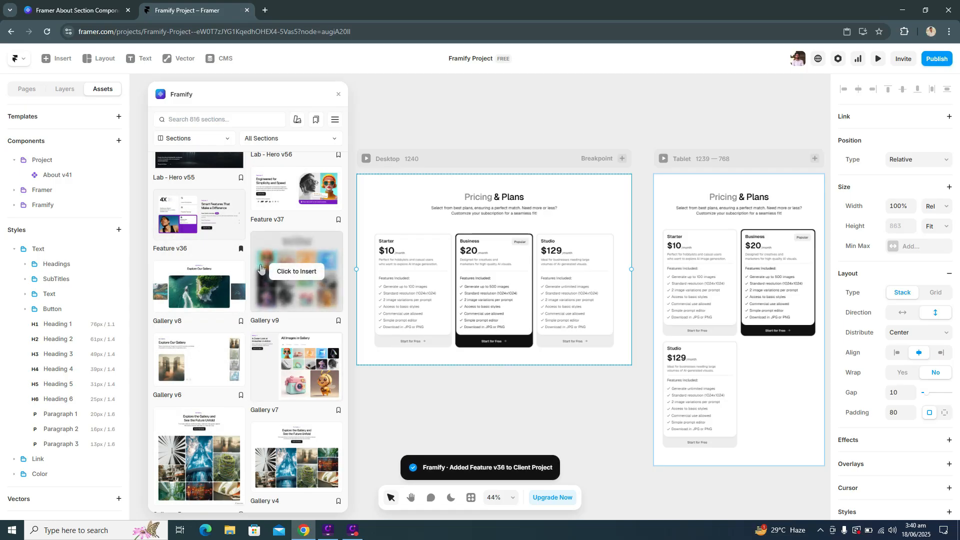
Open the saved collections and rename the Client Project collection as Project 02.
scroll(295, 270, "up", 5)
left_click(316, 119)
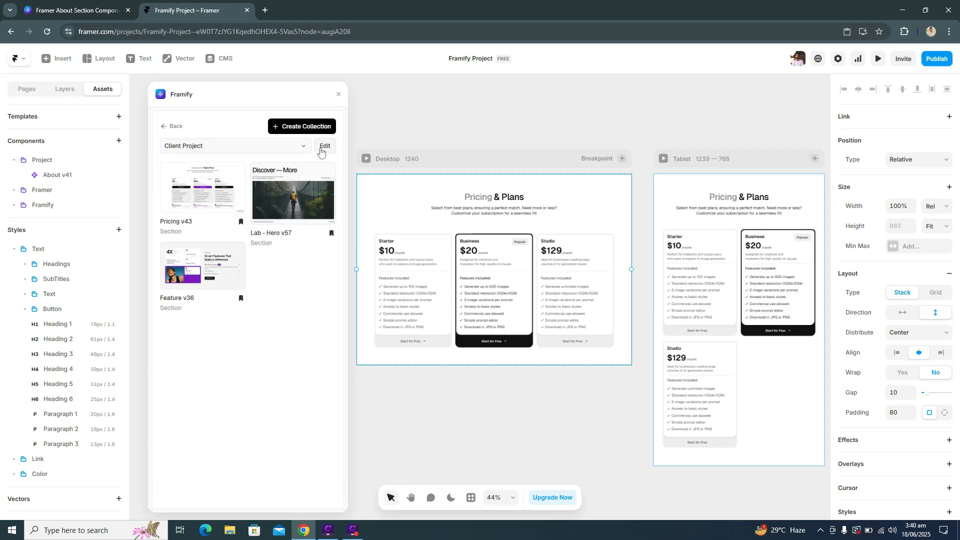
left_click(323, 146)
triple_click(252, 304)
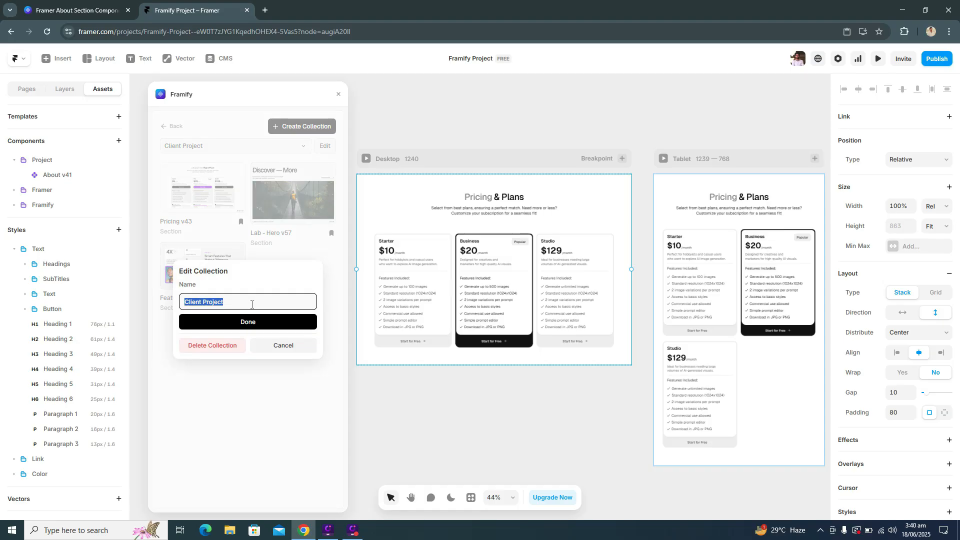
type("P")
key("Return")
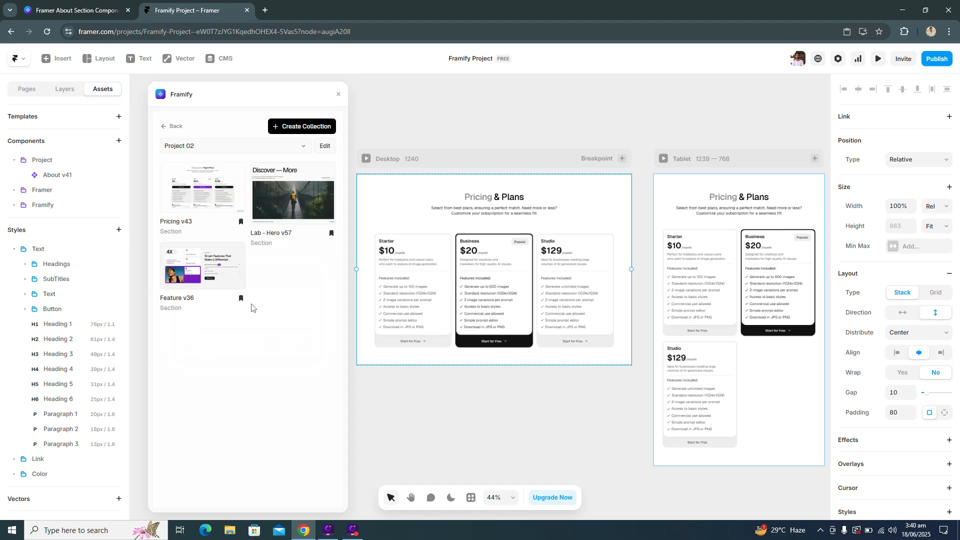
View the Personal Project collection and switch back to the Project 02 collection.
left_click(247, 145)
left_click(244, 206)
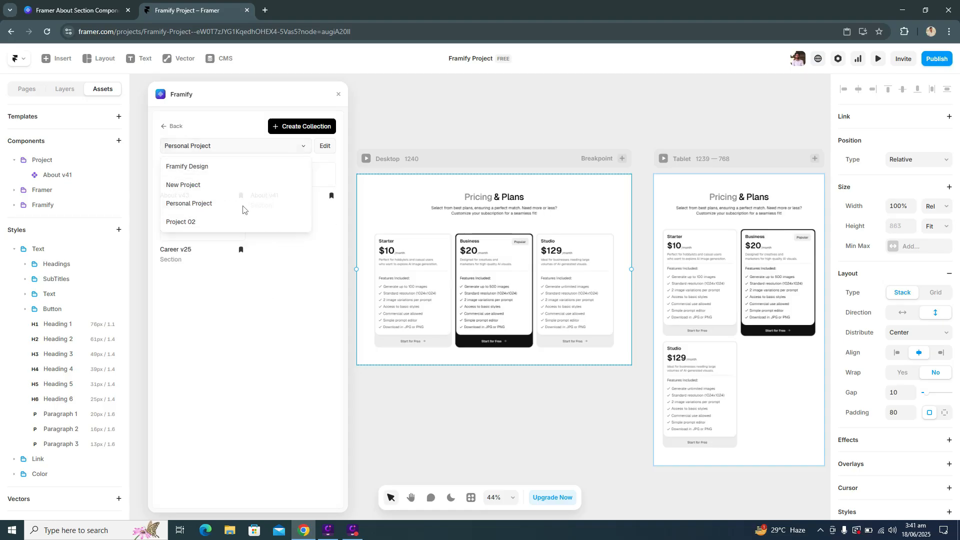
left_click(237, 150)
left_click(242, 220)
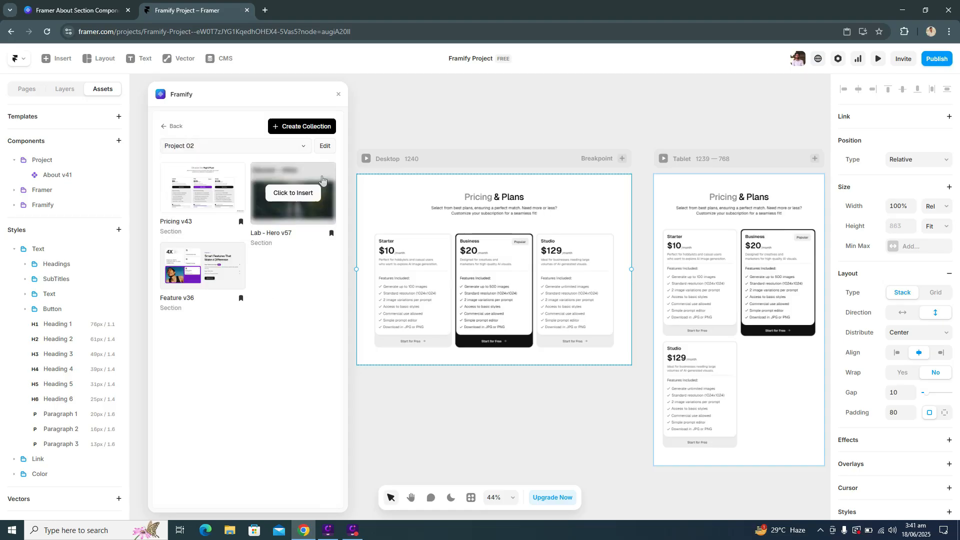
Delete the Project 02 collection and return to the Framify section library.
left_click(325, 150)
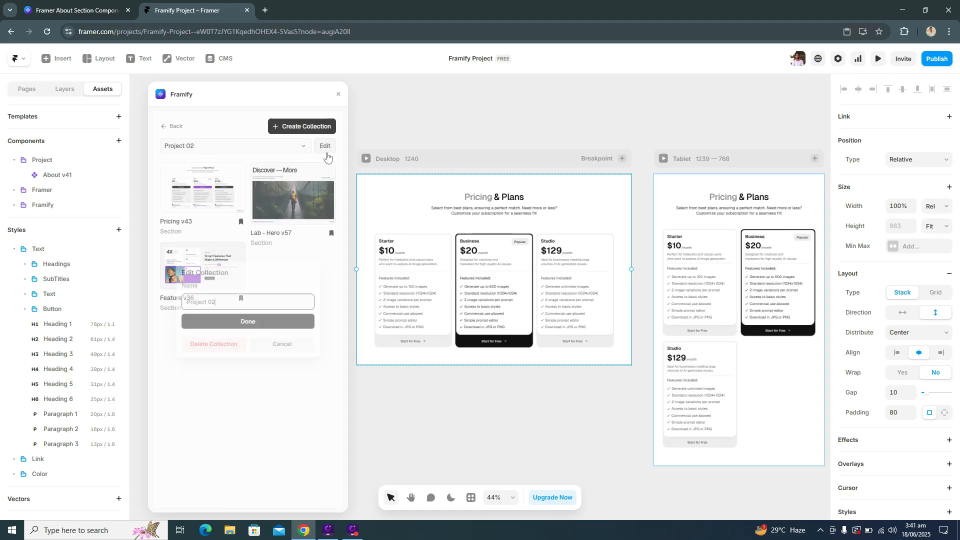
left_click(214, 349)
left_click(278, 331)
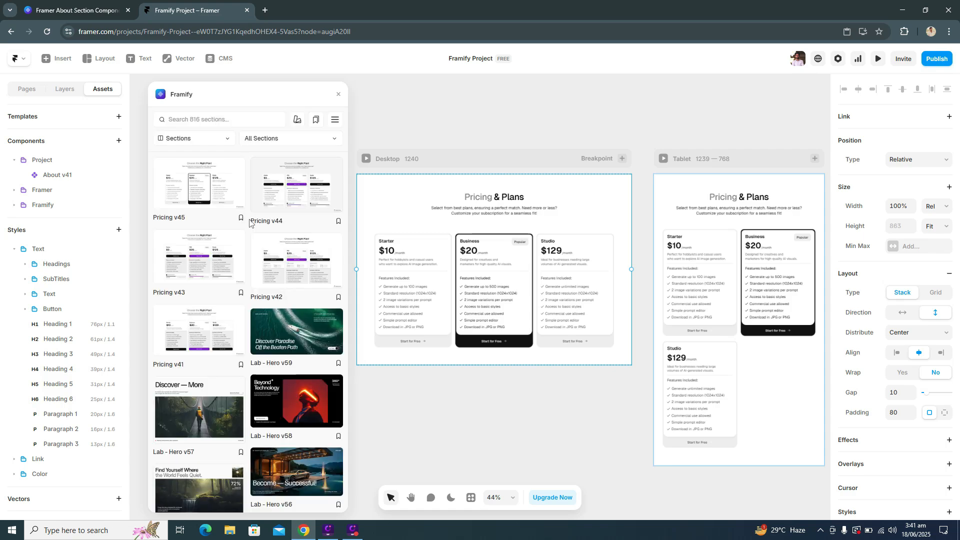
Browse the Framify library's Pages and look through the available page categories.
left_click(217, 139)
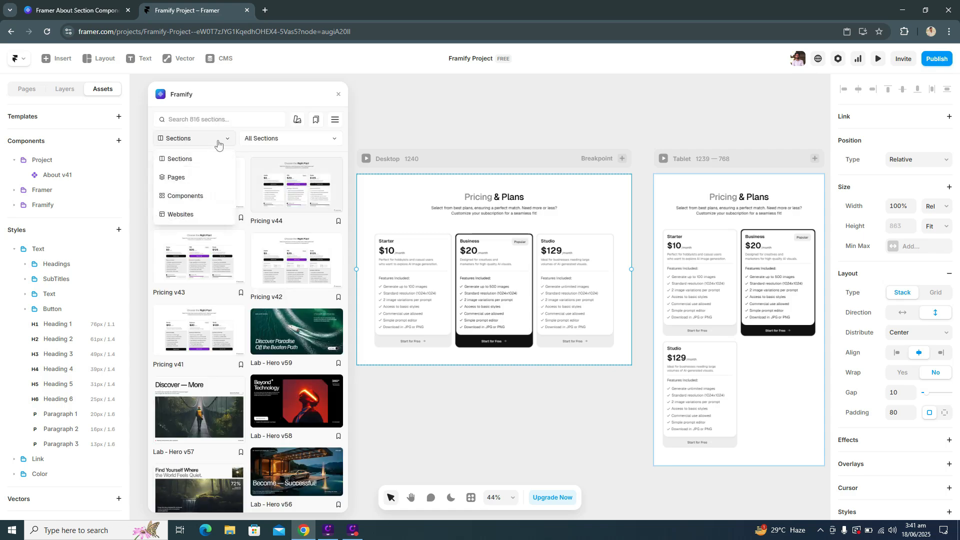
left_click(212, 178)
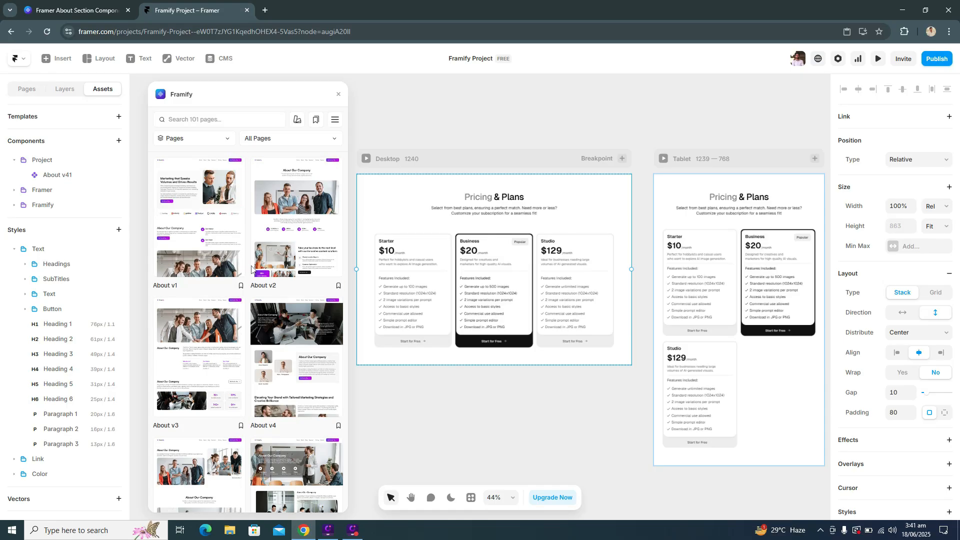
left_click(280, 139)
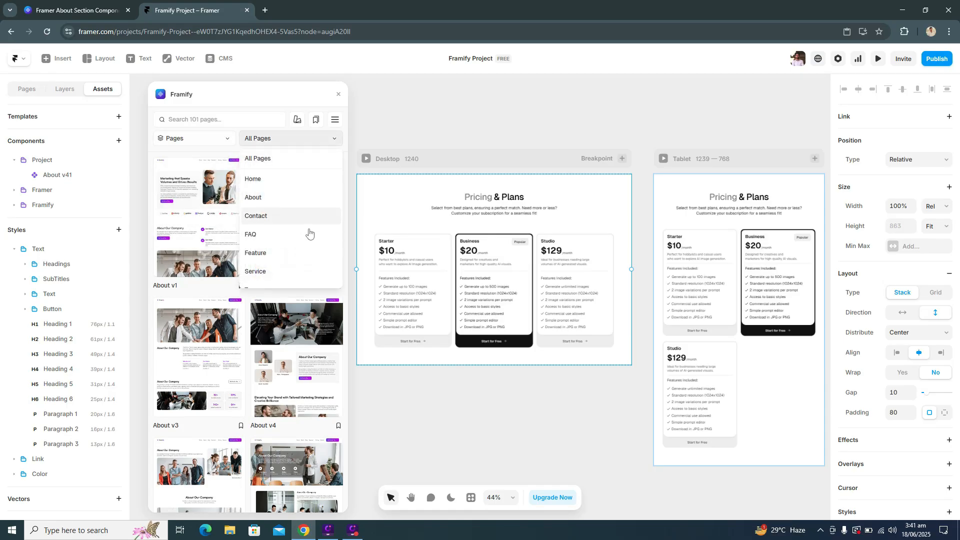
scroll(305, 250, "down", 3)
scroll(302, 242, "up", 3)
Switch the Framify library to Components and browse the available components.
left_click(190, 141)
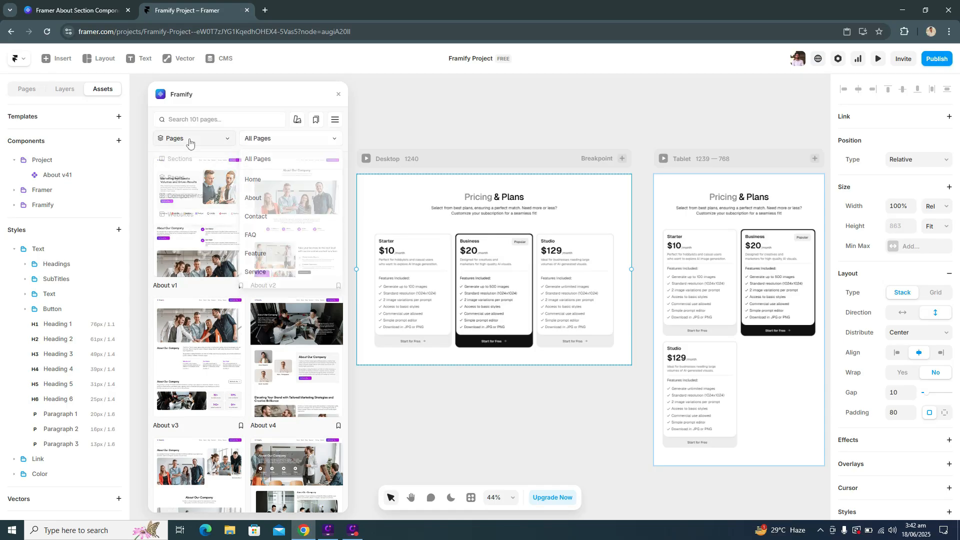
left_click(188, 195)
scroll(250, 254, "down", 3)
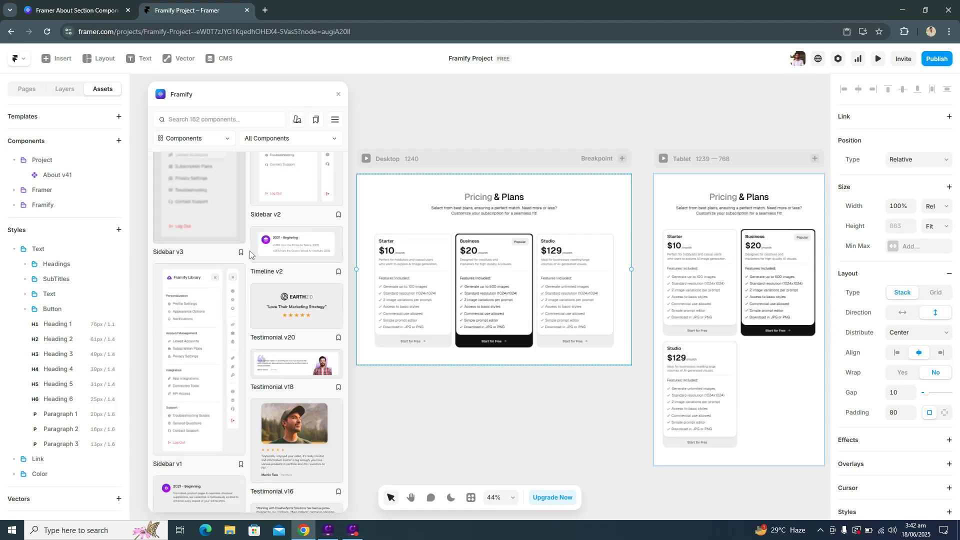
scroll(251, 256, "down", 6)
scroll(247, 290, "up", 13)
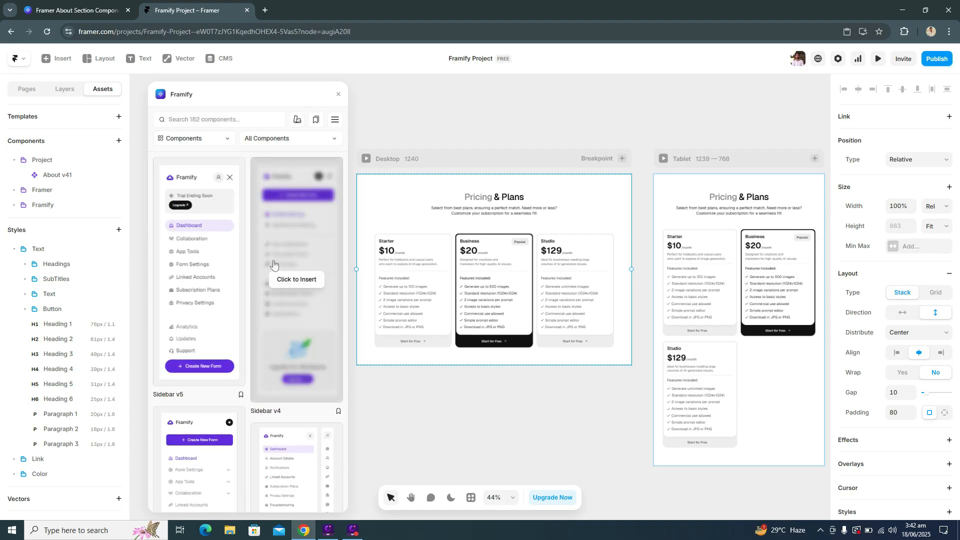
scroll(273, 264, "down", 5)
scroll(268, 268, "up", 4)
Browse the Framify library's Websites, and switch the library back to Sections.
left_click(213, 139)
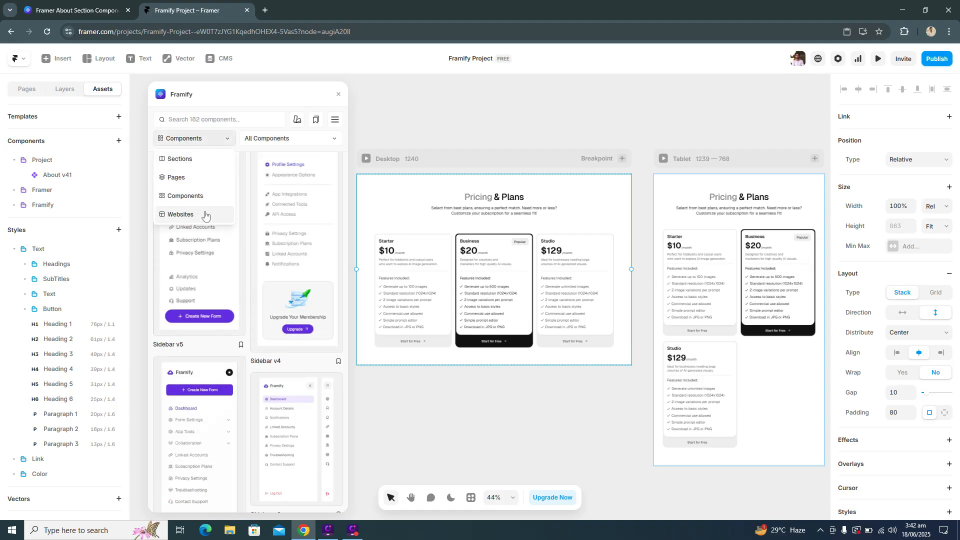
left_click(207, 214)
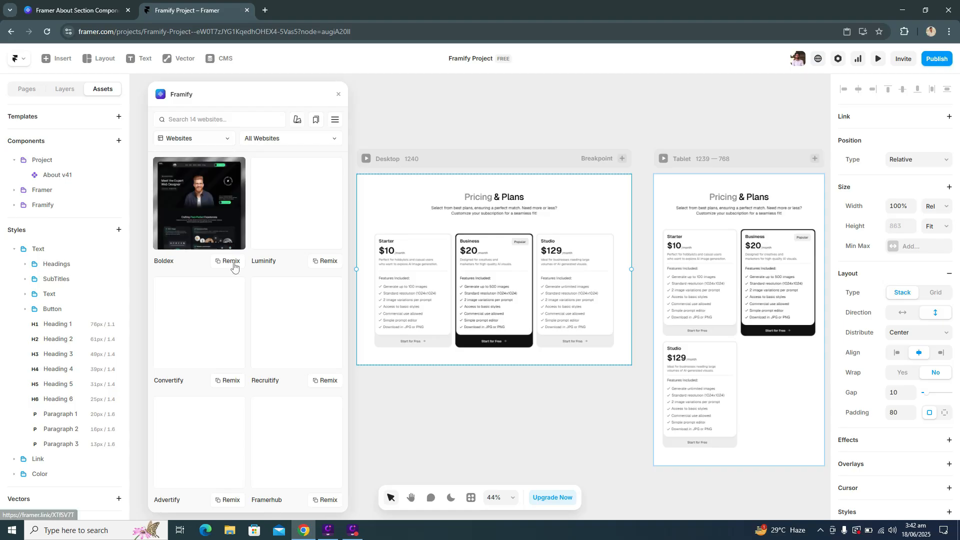
scroll(249, 276, "down", 7)
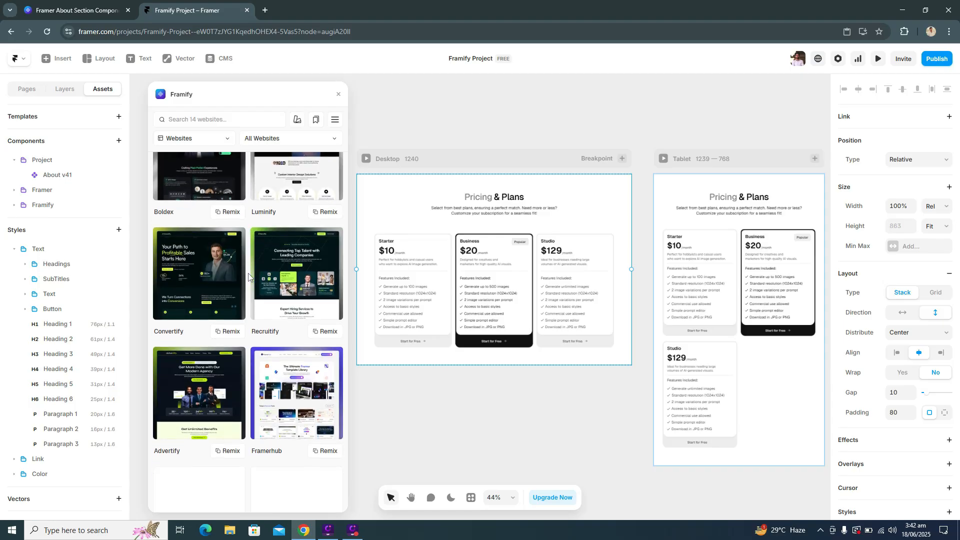
scroll(248, 276, "up", 7)
left_click(210, 138)
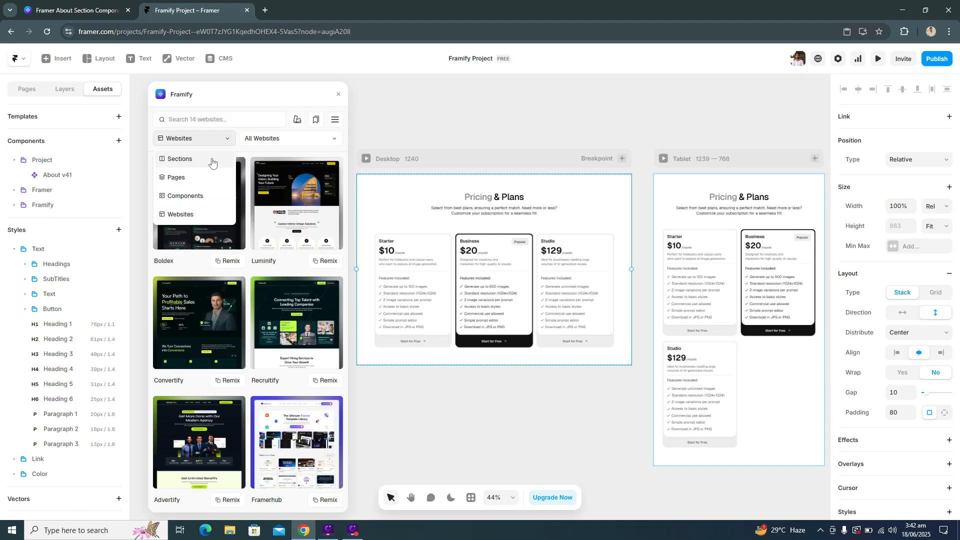
left_click(249, 160)
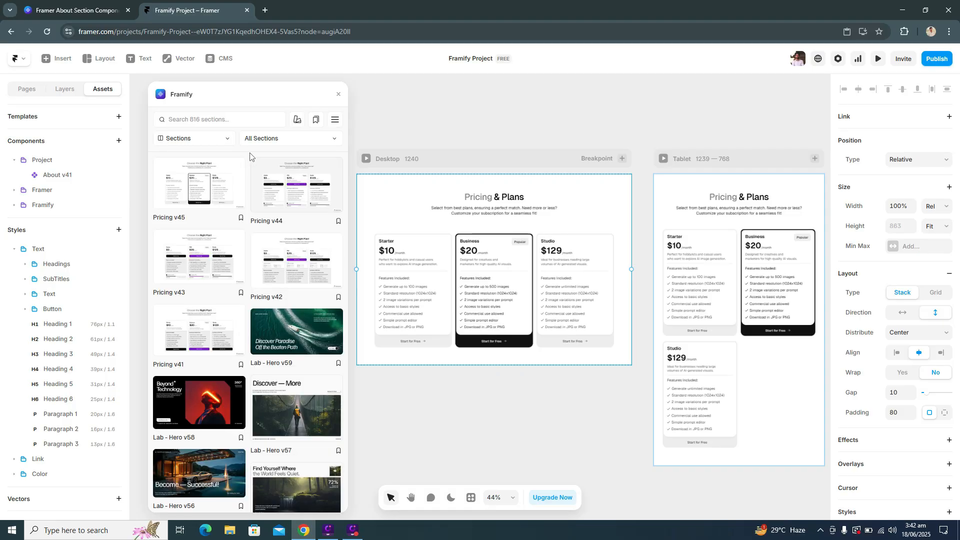